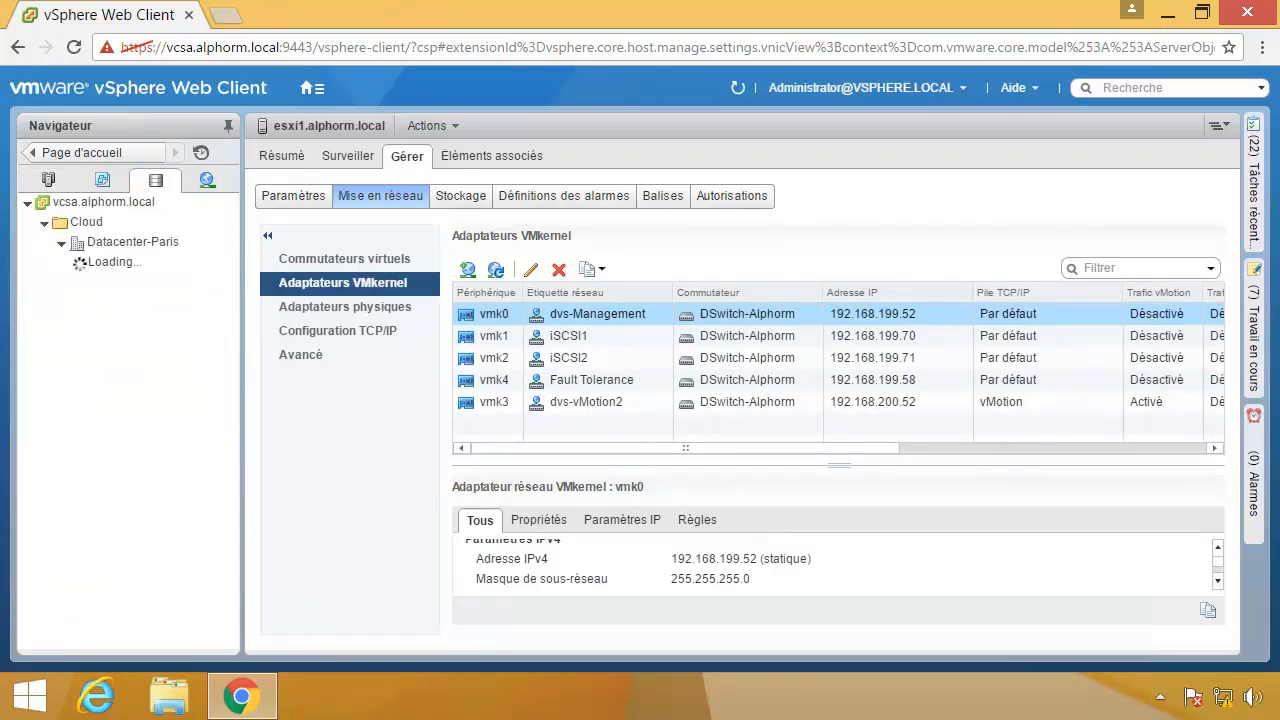
# View the datastores in Cluster_De_DATASTORE, and return to the hosts and clusters inventory.
pyautogui.click(150, 323)
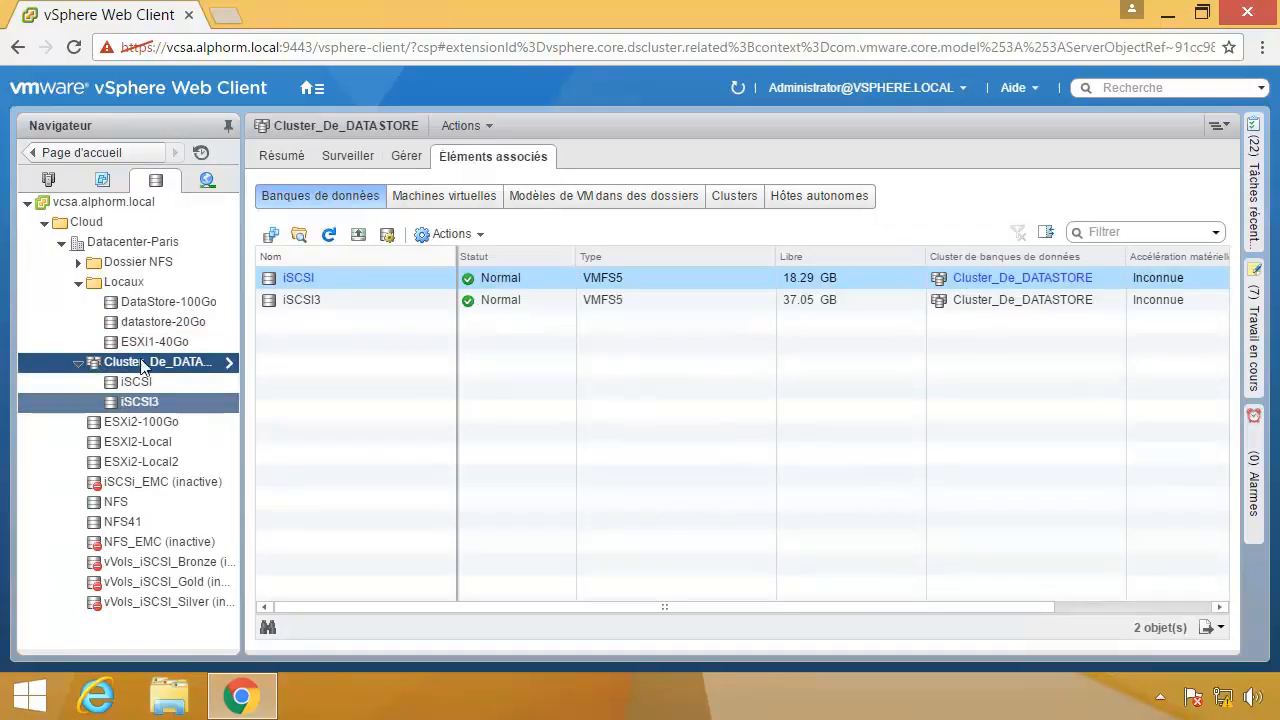
pyautogui.click(48, 181)
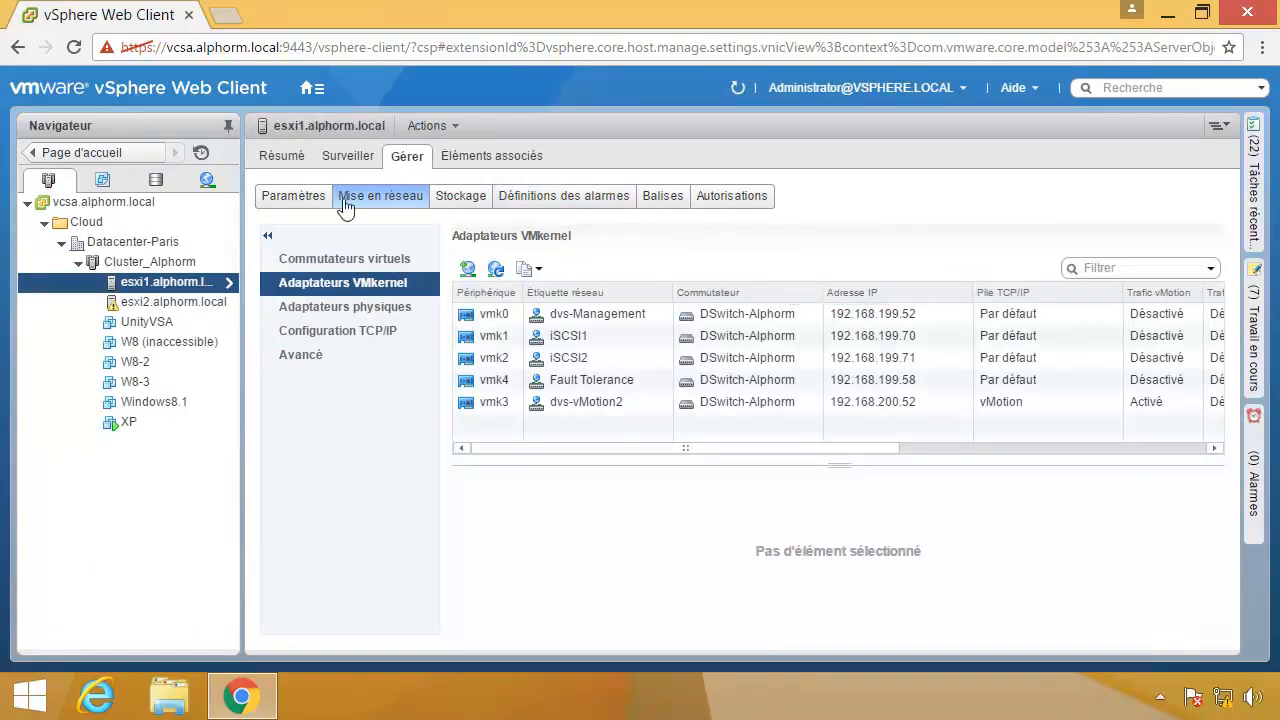
# Examine the licence assignment of host esxi1.alphorm.local, including the licensed product edition.
pyautogui.click(311, 205)
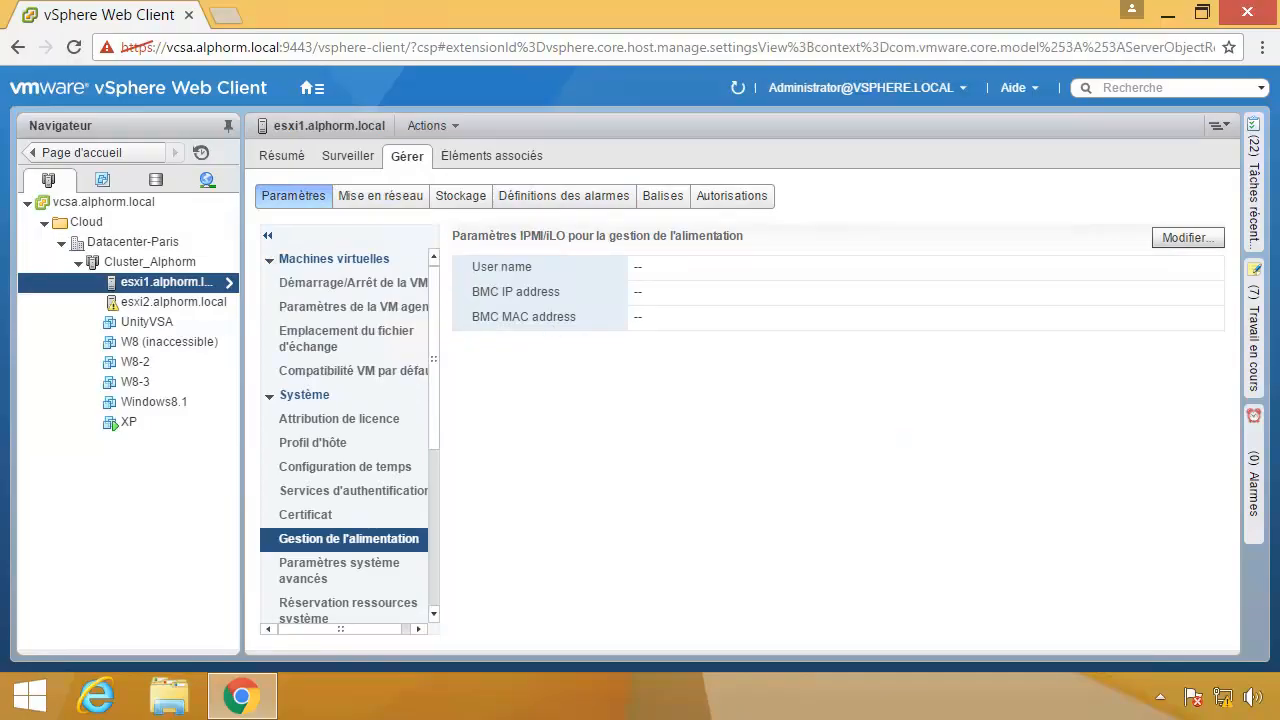
pyautogui.scroll(-1, 350, 440)
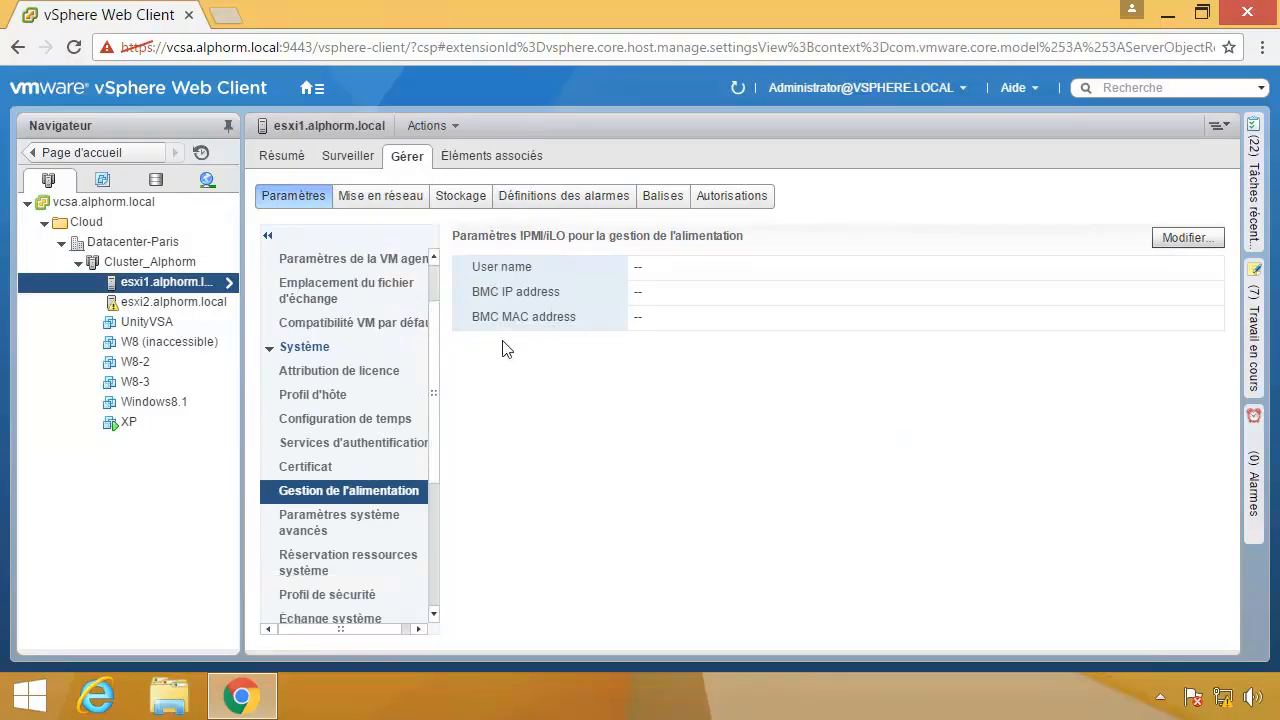
pyautogui.click(330, 375)
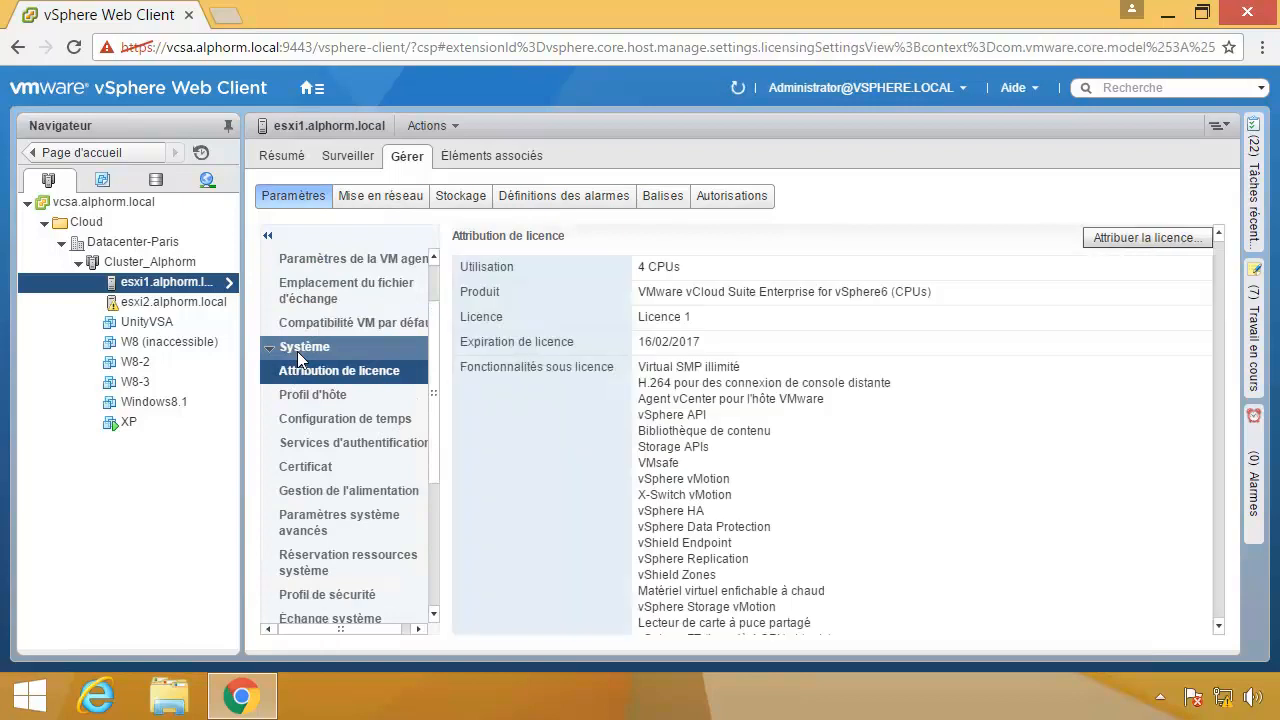
pyautogui.click(296, 329)
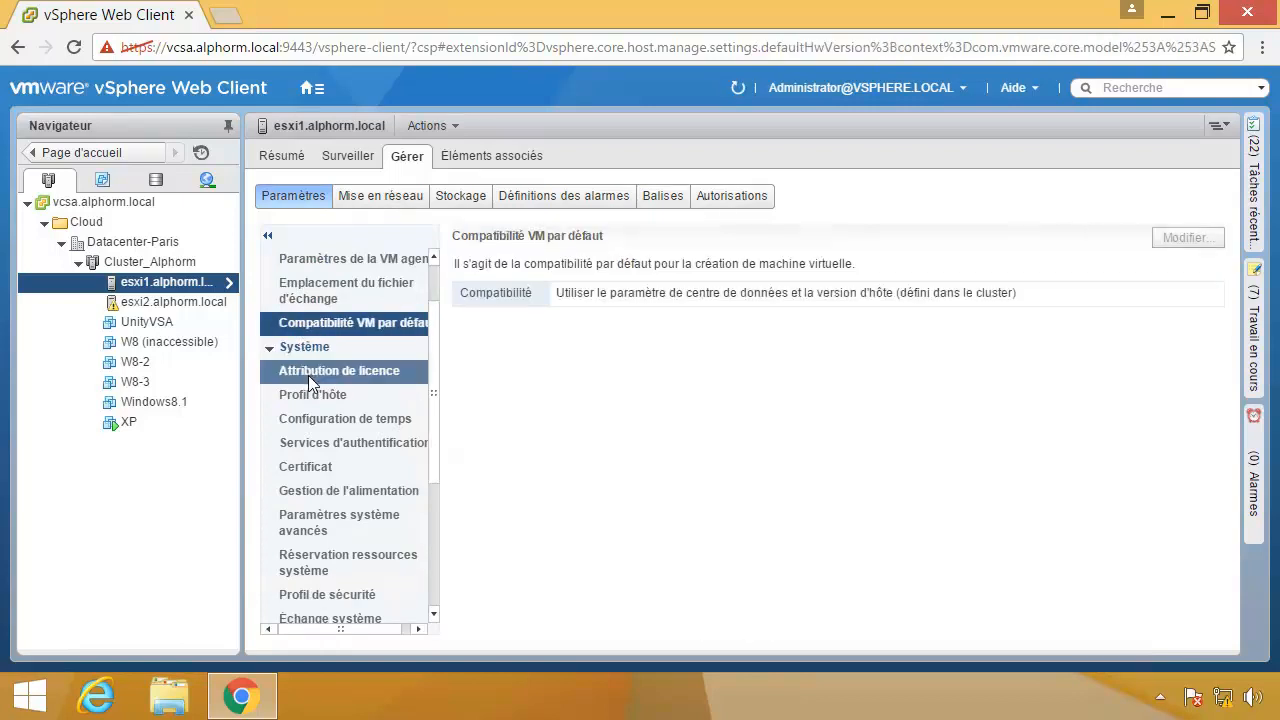
pyautogui.click(308, 377)
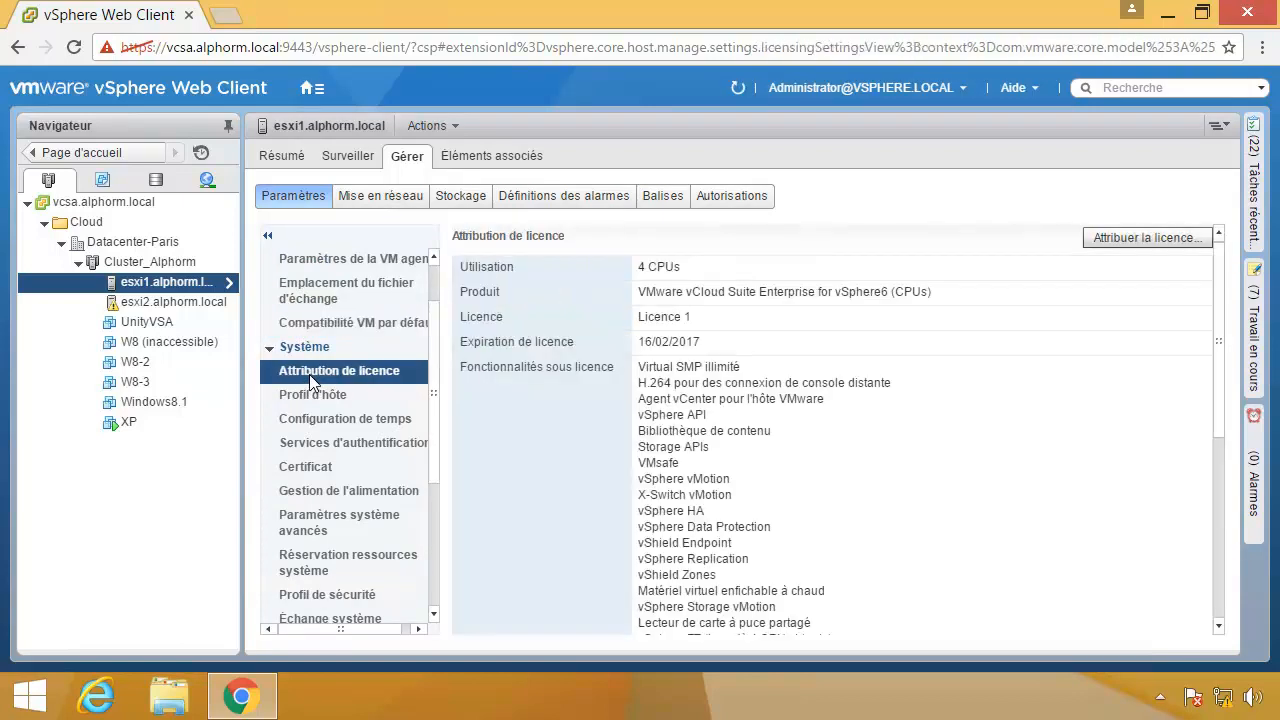
pyautogui.moveTo(665, 291); pyautogui.dragTo(948, 299)
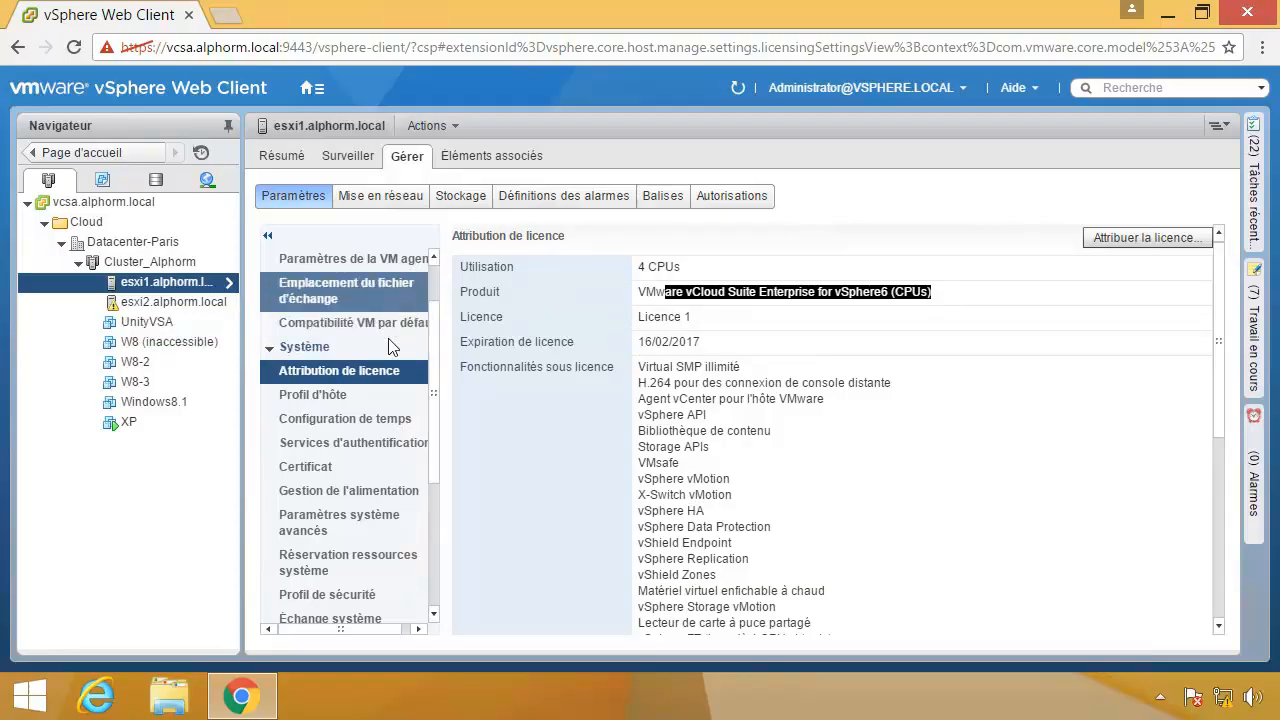
pyautogui.moveTo(431, 326); pyautogui.dragTo(431, 280)
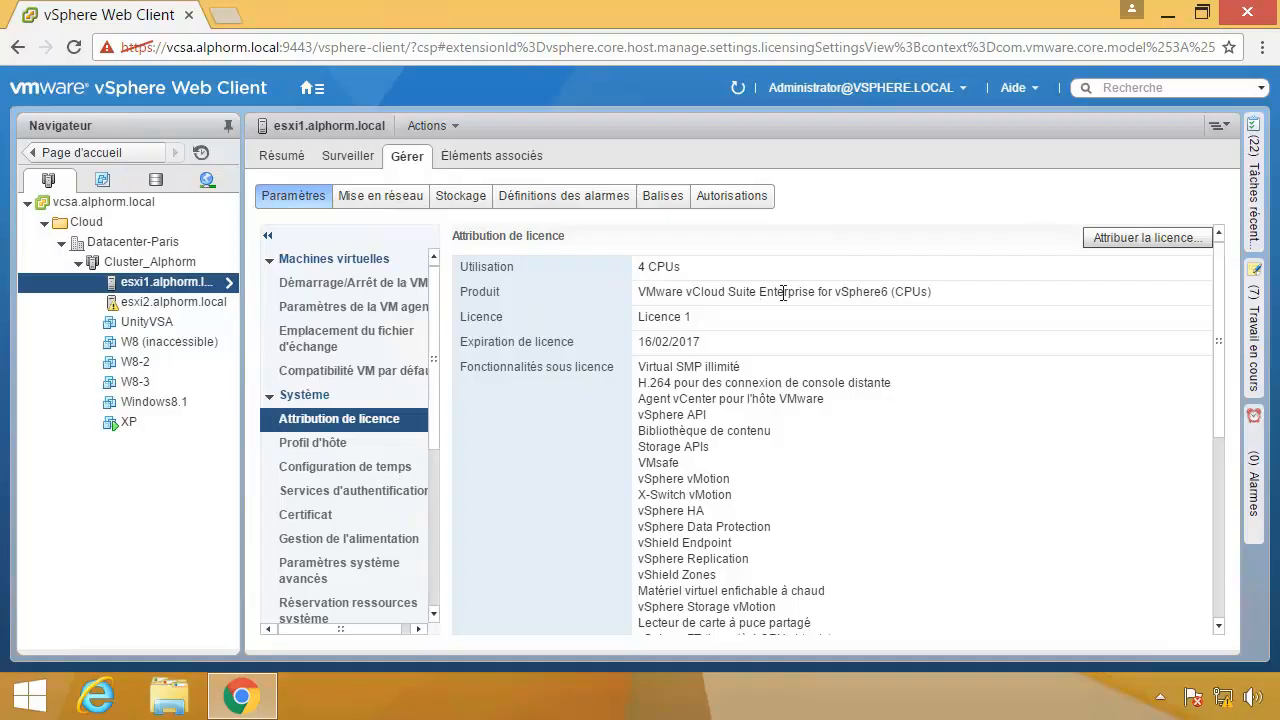
pyautogui.moveTo(904, 291); pyautogui.dragTo(684, 291)
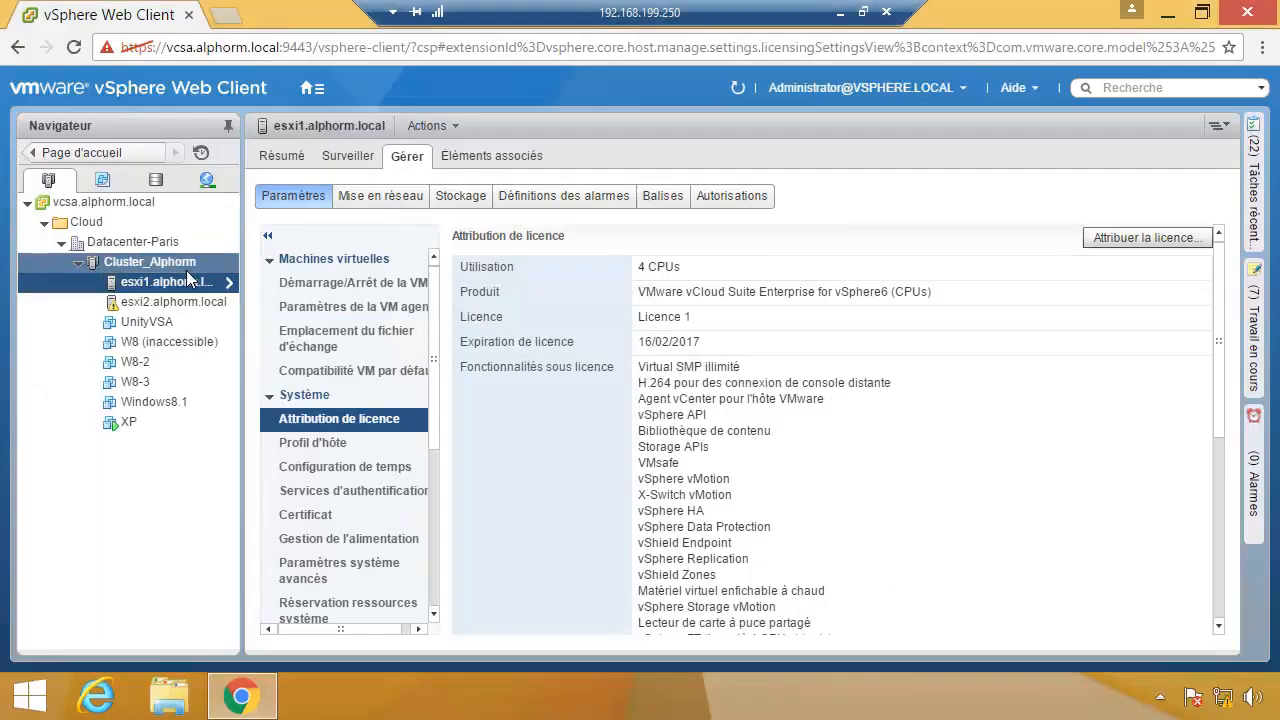
# Open the vSphere HA settings of Cluster_Alphorm.
pyautogui.click(186, 268)
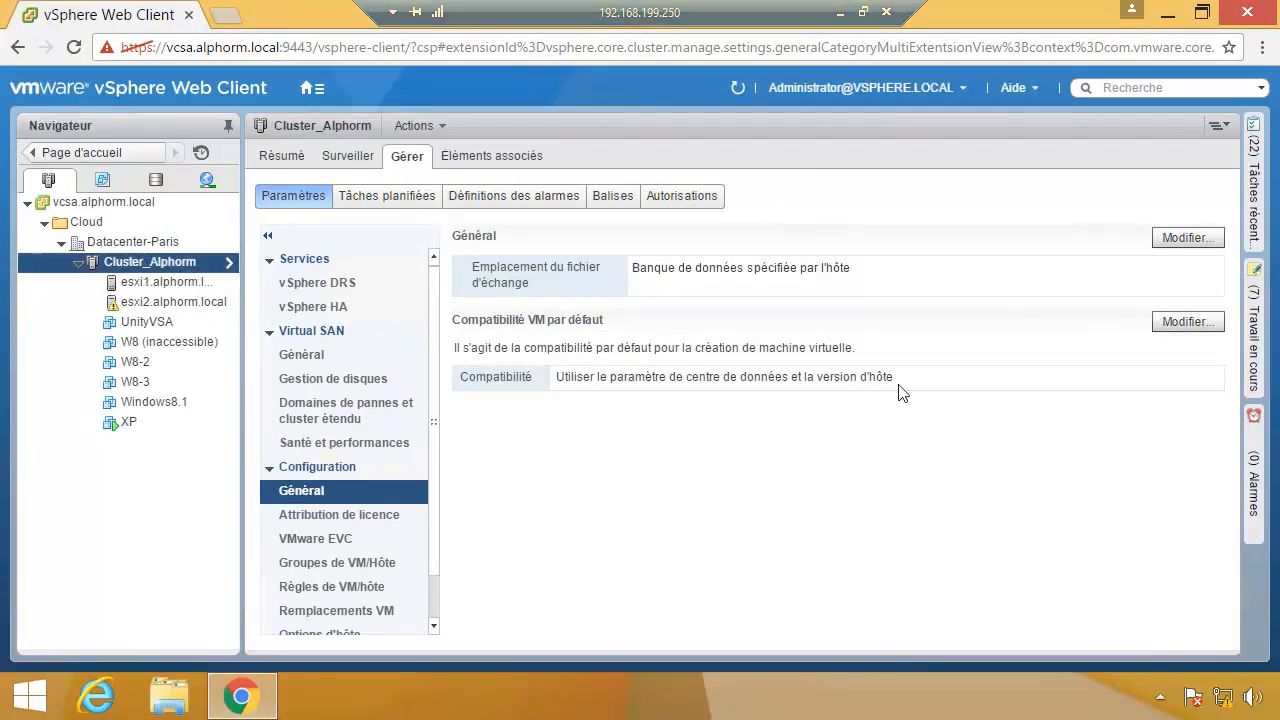
pyautogui.click(316, 309)
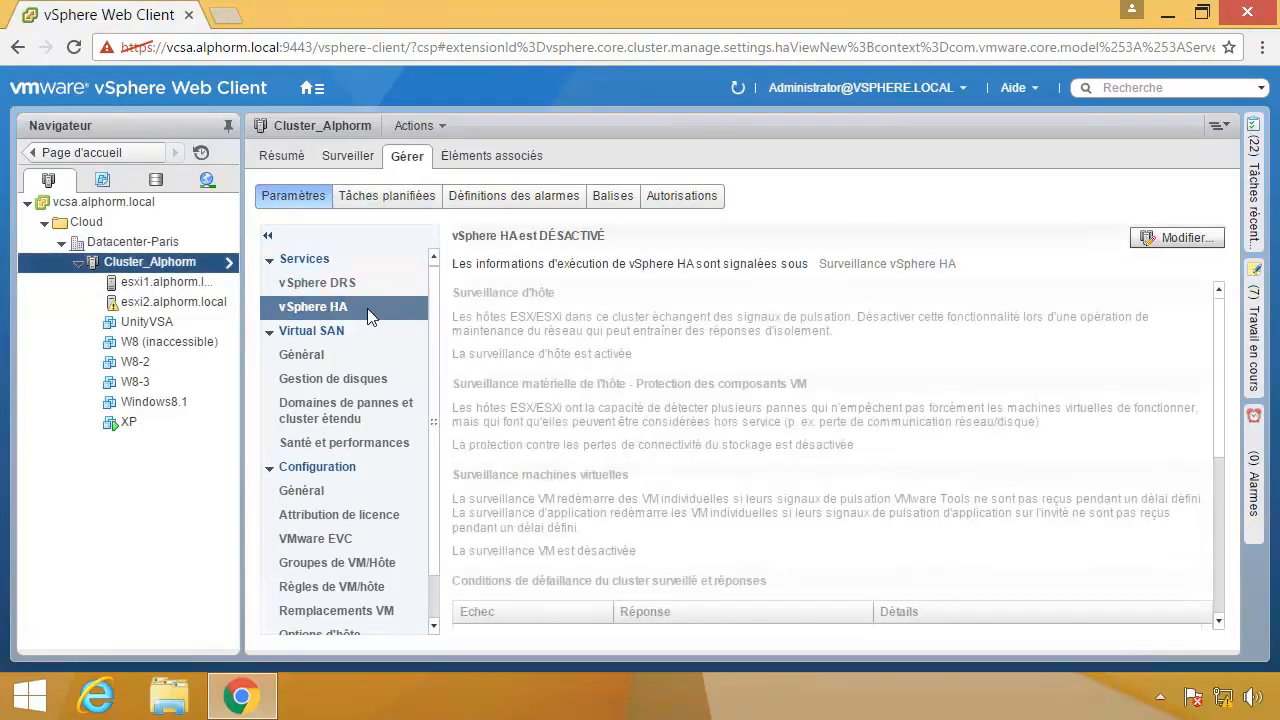
pyautogui.click(1178, 238)
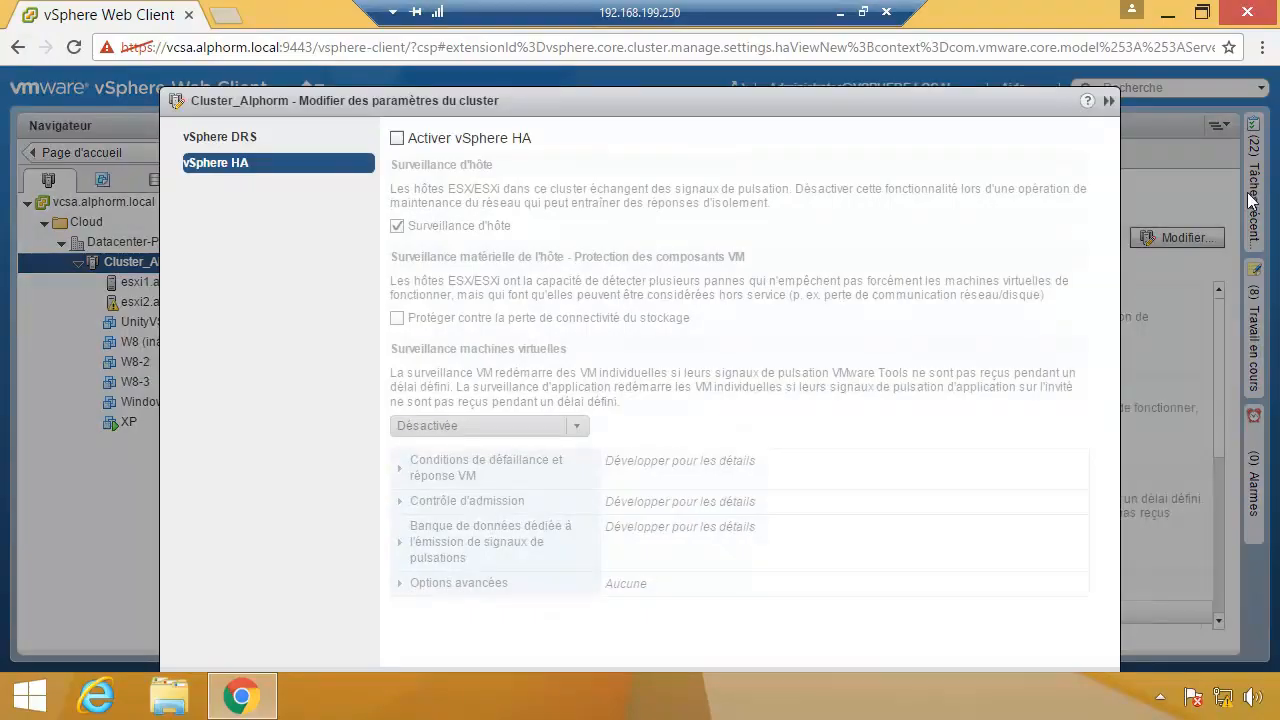
pyautogui.scroll(-3, 1105, 596)
pyautogui.click(1041, 592)
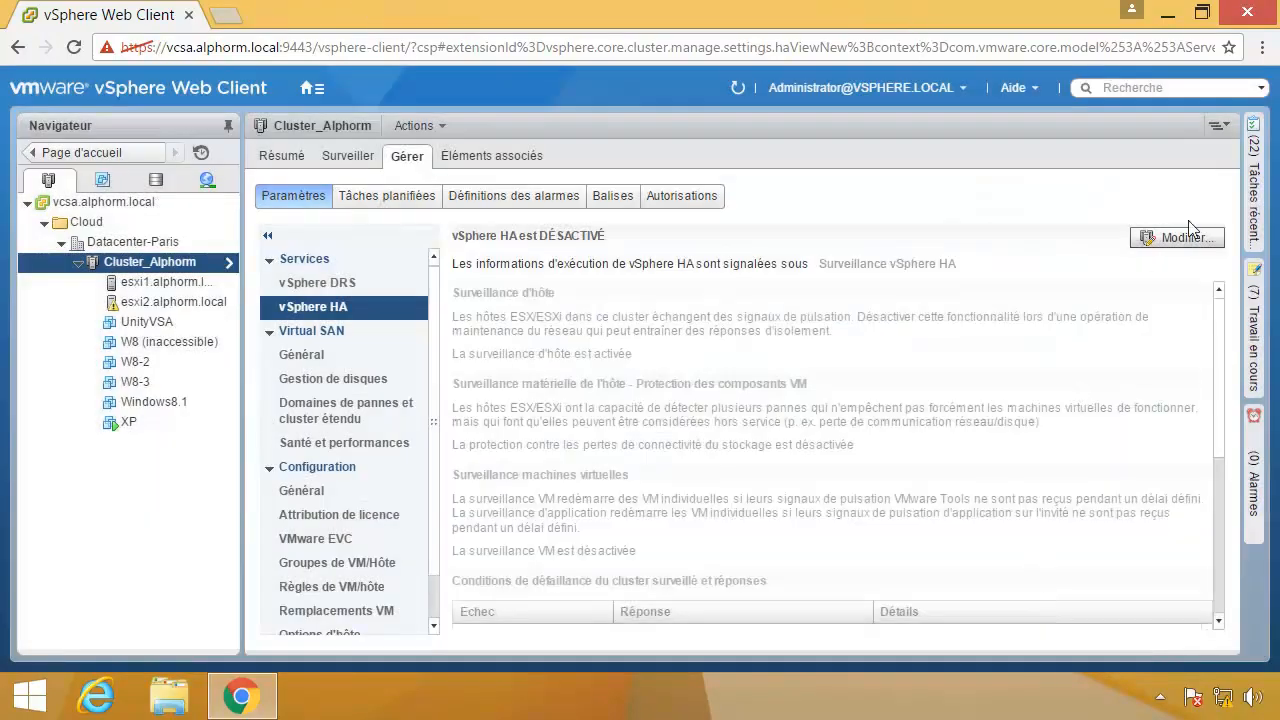
pyautogui.click(1256, 214)
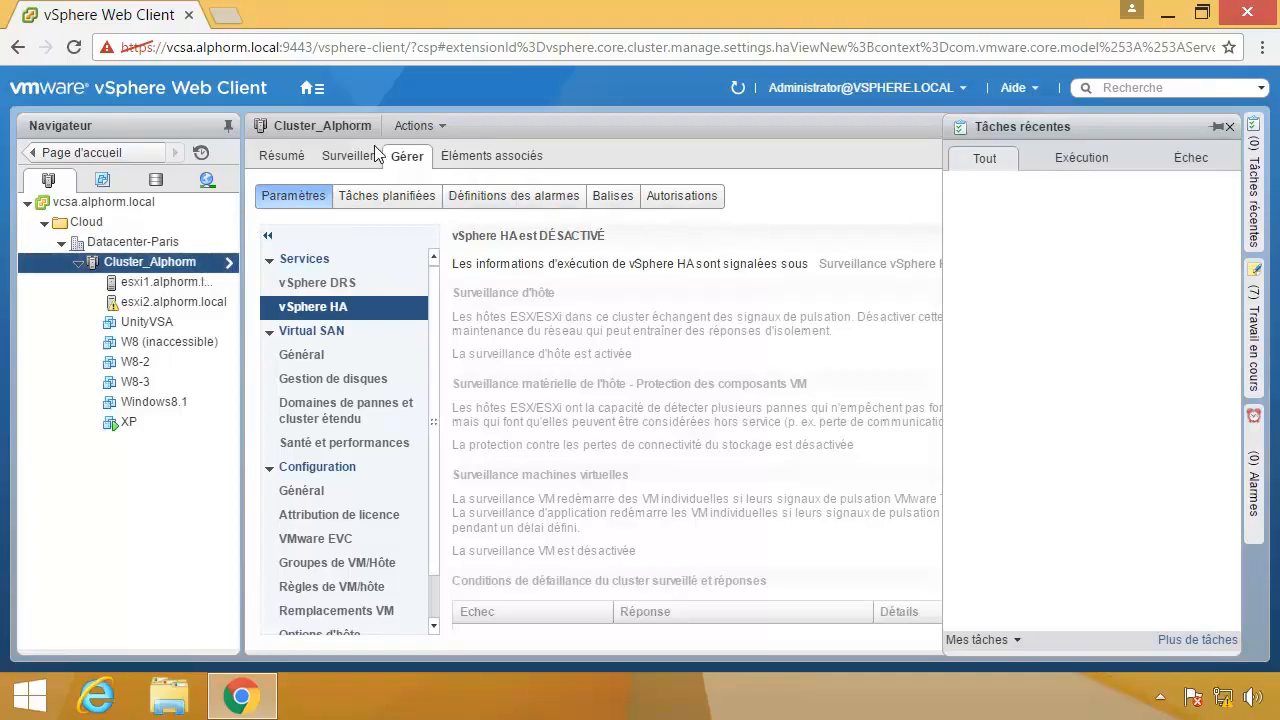
pyautogui.click(1254, 190)
# Enable vSphere HA on Cluster_Alphorm and apply the cluster settings.
pyautogui.click(1176, 240)
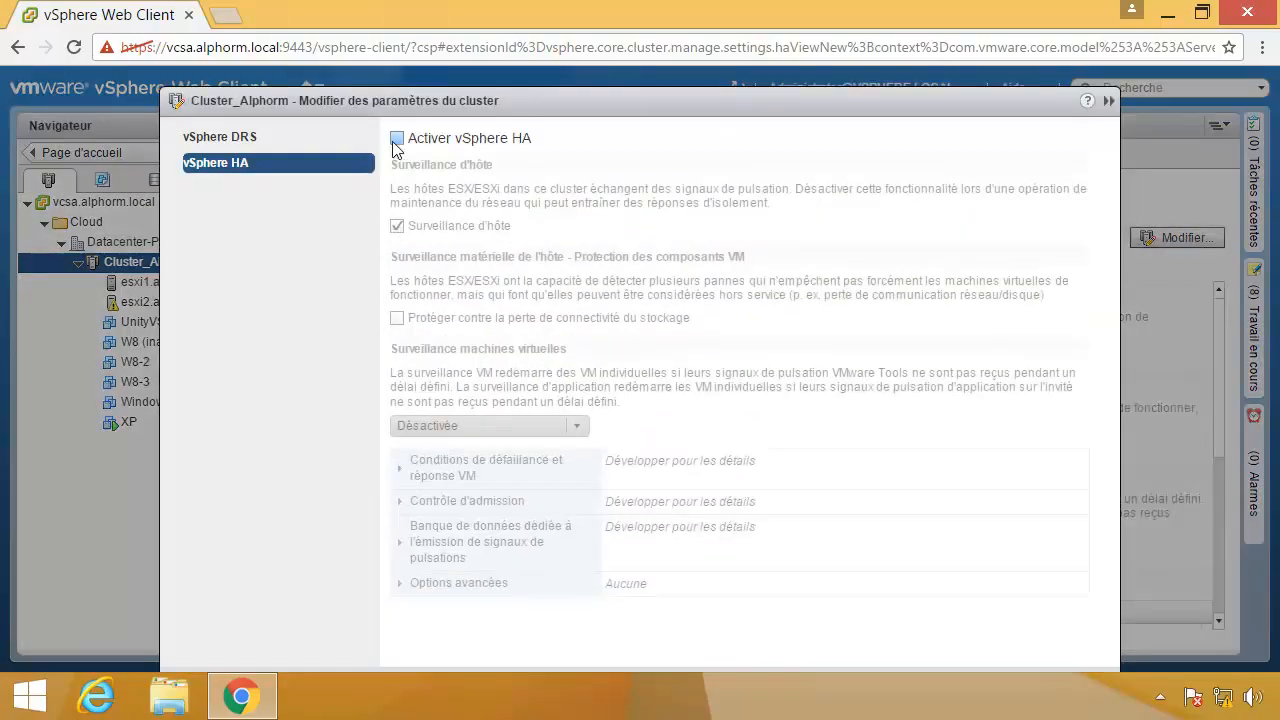
pyautogui.click(396, 144)
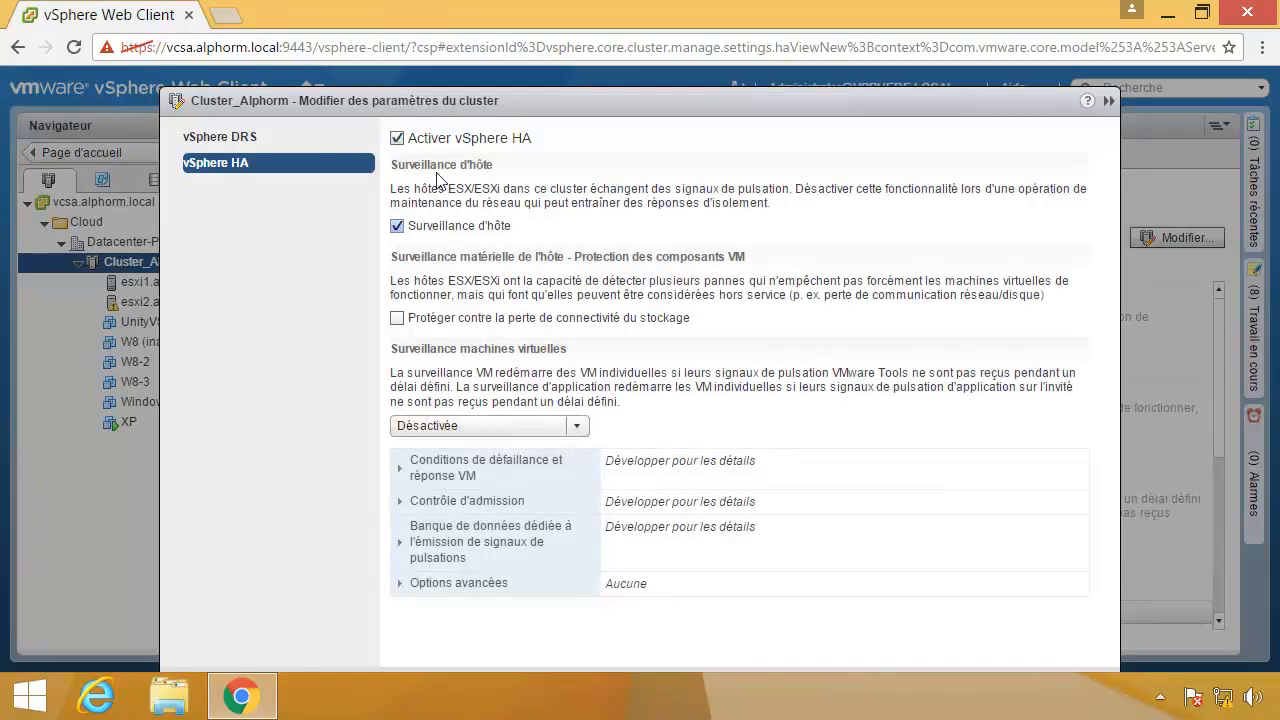
pyautogui.moveTo(540, 115); pyautogui.dragTo(491, 60)
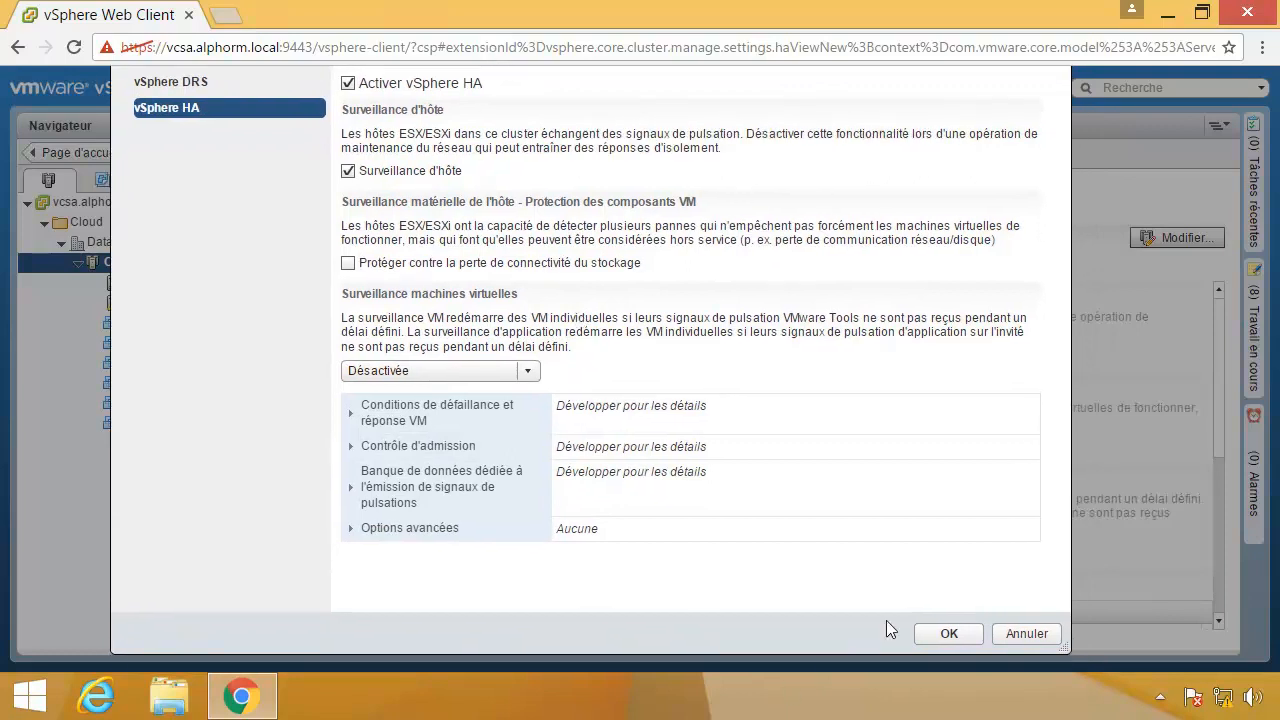
pyautogui.click(955, 633)
# Check the recent tasks for the HA configuration and expand Cluster_Alphorm to inspect its hosts.
pyautogui.click(1255, 188)
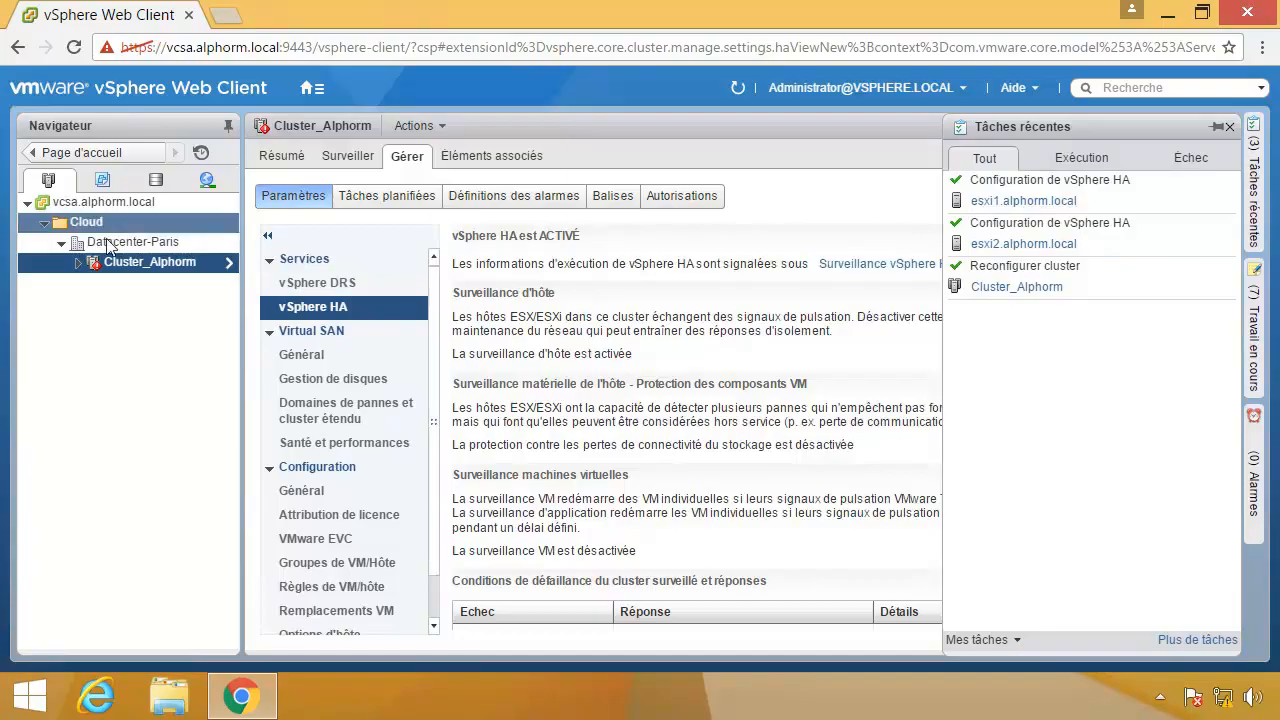
pyautogui.click(79, 268)
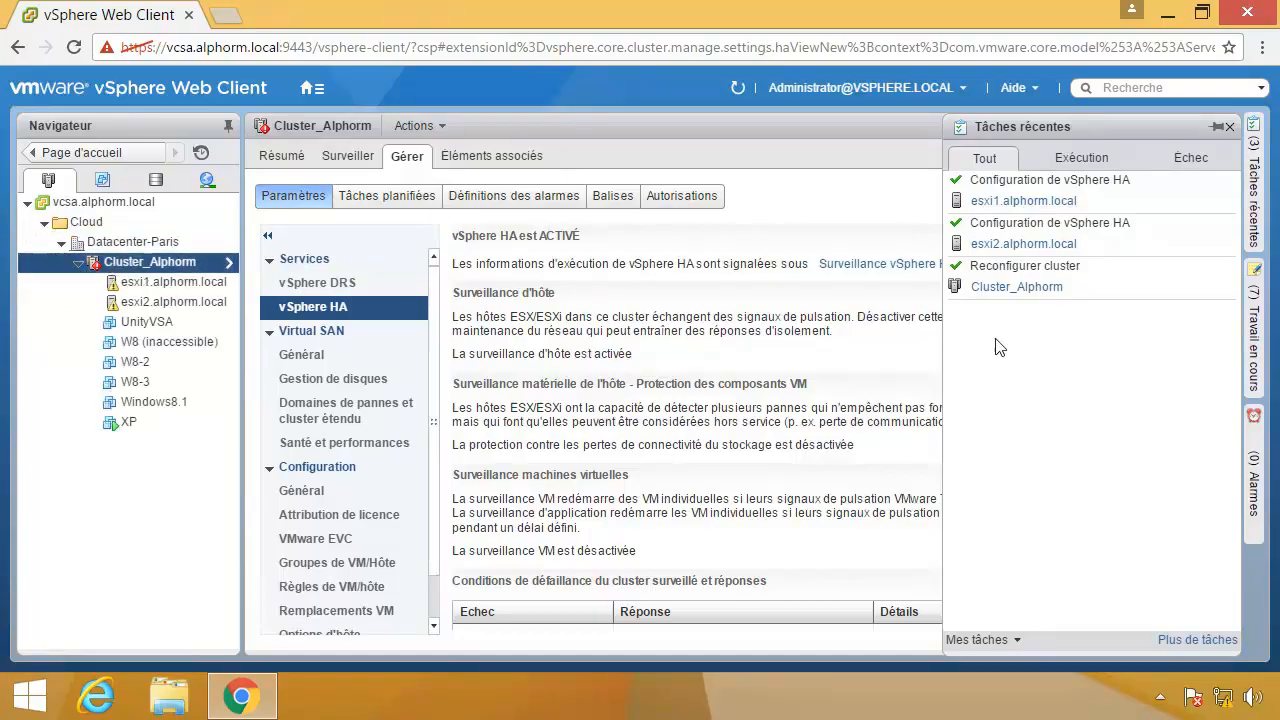
pyautogui.click(1253, 188)
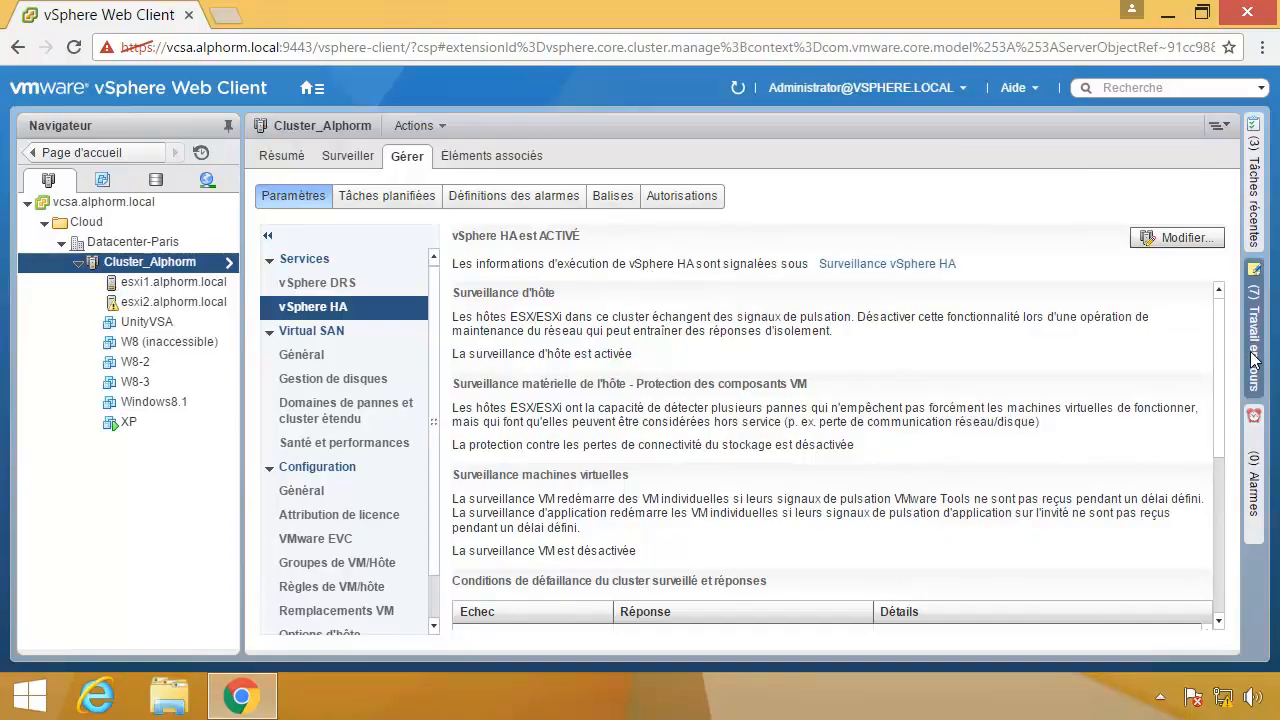
pyautogui.moveTo(1222, 366)
pyautogui.mouseDown()
pyautogui.moveTo(1232, 505)
pyautogui.moveTo(1228, 345)
pyautogui.moveTo(1212, 345)
pyautogui.mouseUp()
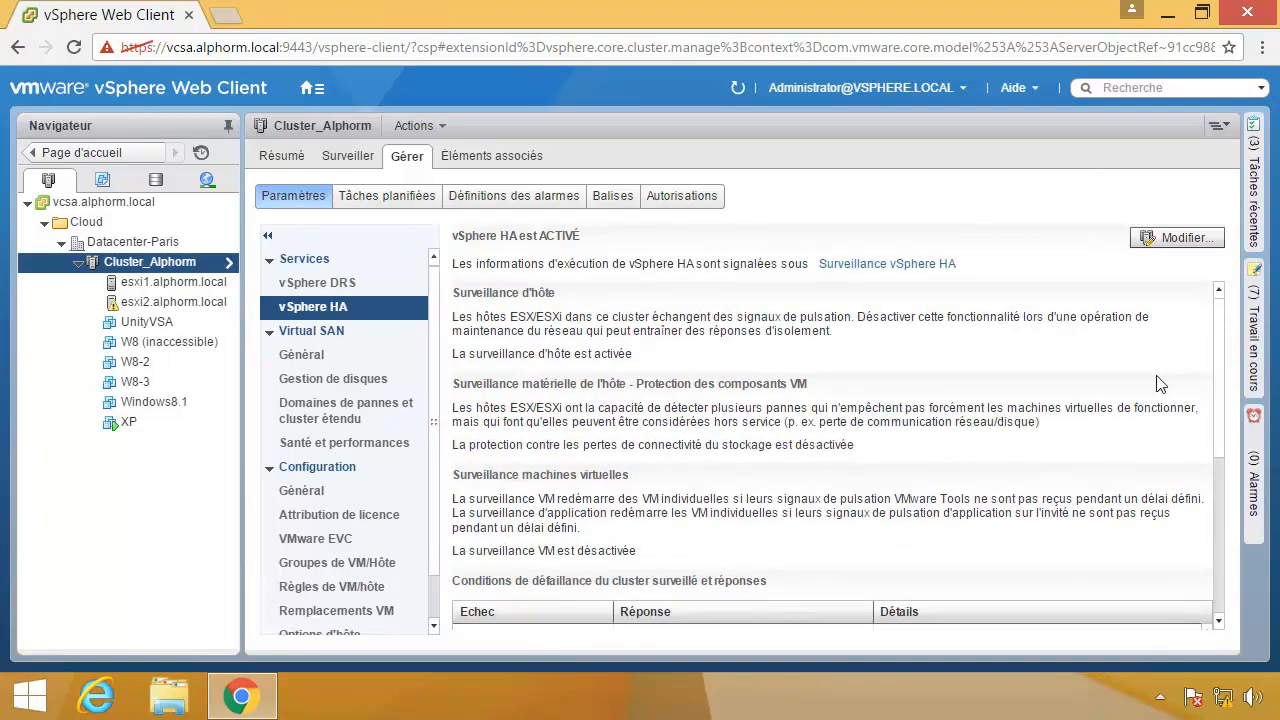
# Examine the vSphere HA monitoring summary of Cluster_Alphorm for the master host, connected hosts and protected virtual machines.
pyautogui.click(888, 264)
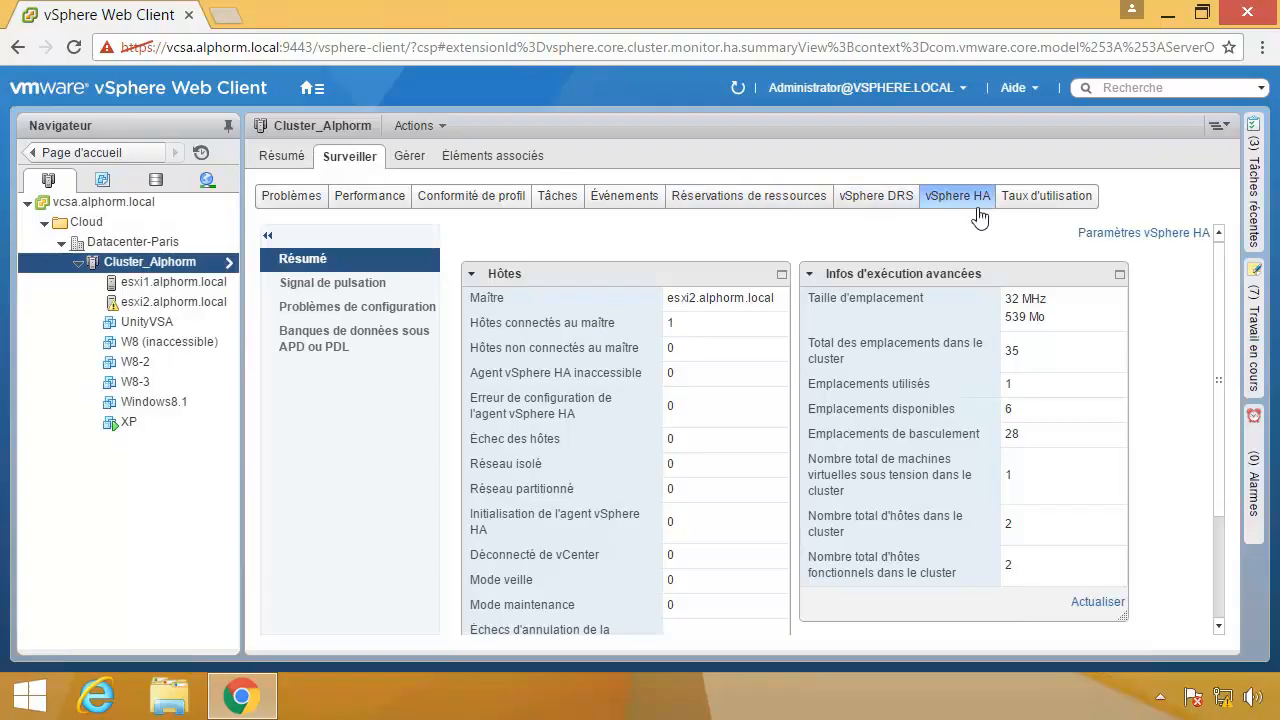
pyautogui.moveTo(490, 299); pyautogui.dragTo(505, 299)
pyautogui.moveTo(490, 322); pyautogui.dragTo(671, 322)
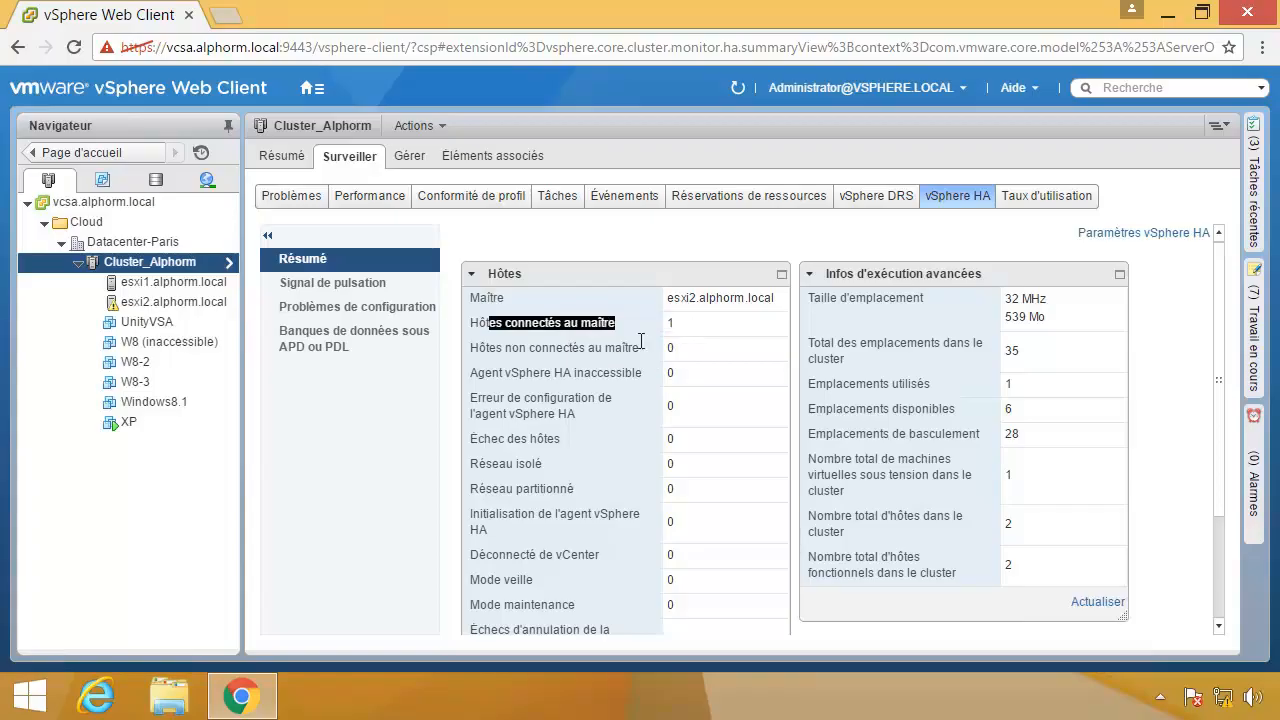
pyautogui.scroll(-1, 651, 360)
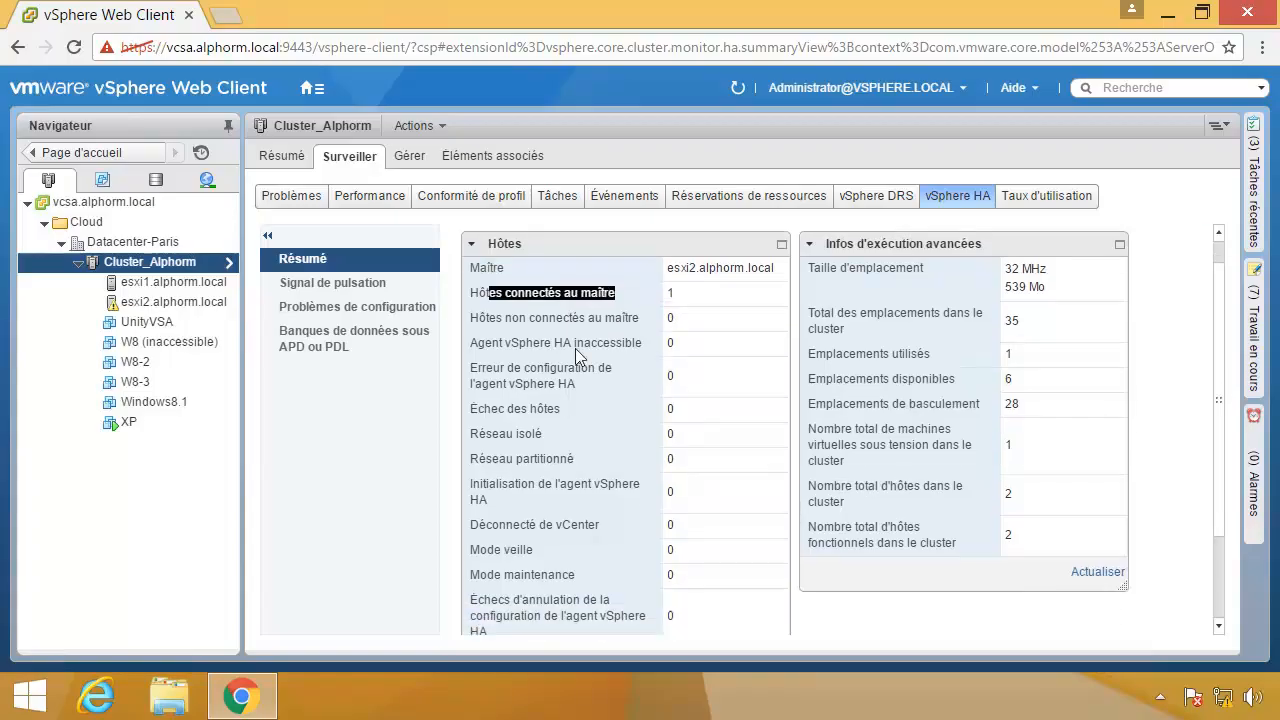
pyautogui.scroll(-3, 632, 380)
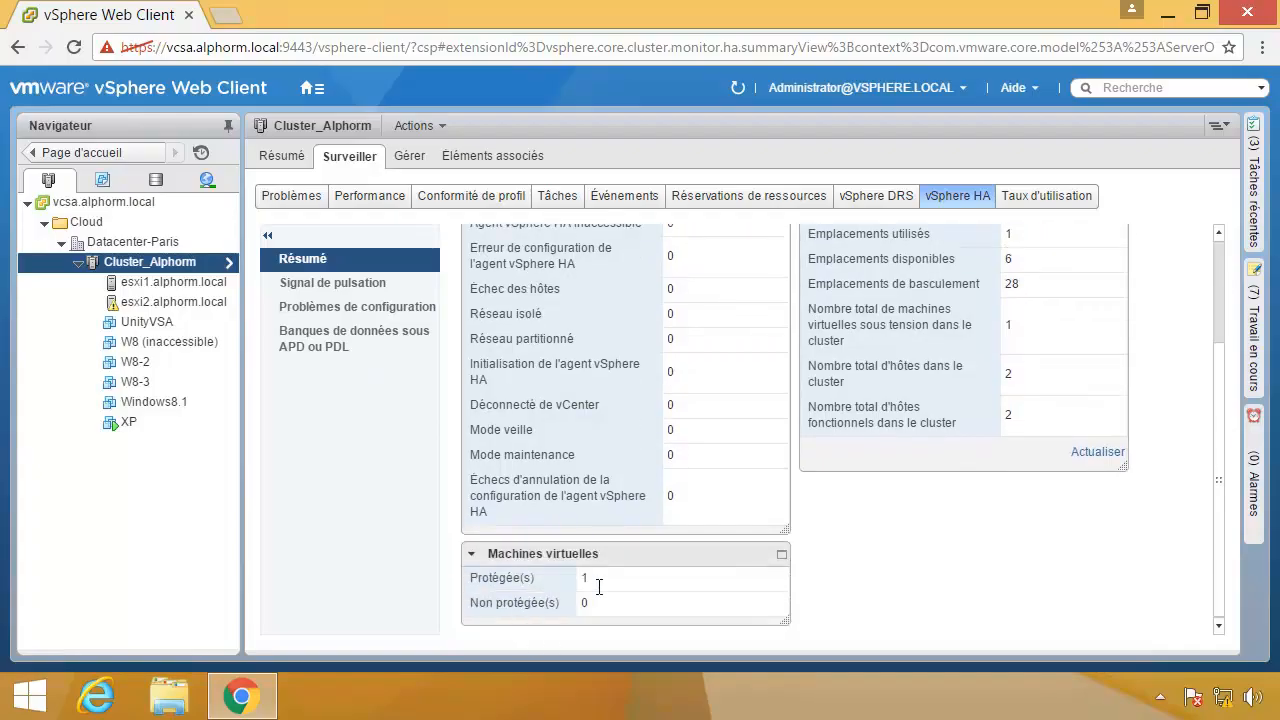
pyautogui.moveTo(526, 577); pyautogui.dragTo(535, 578)
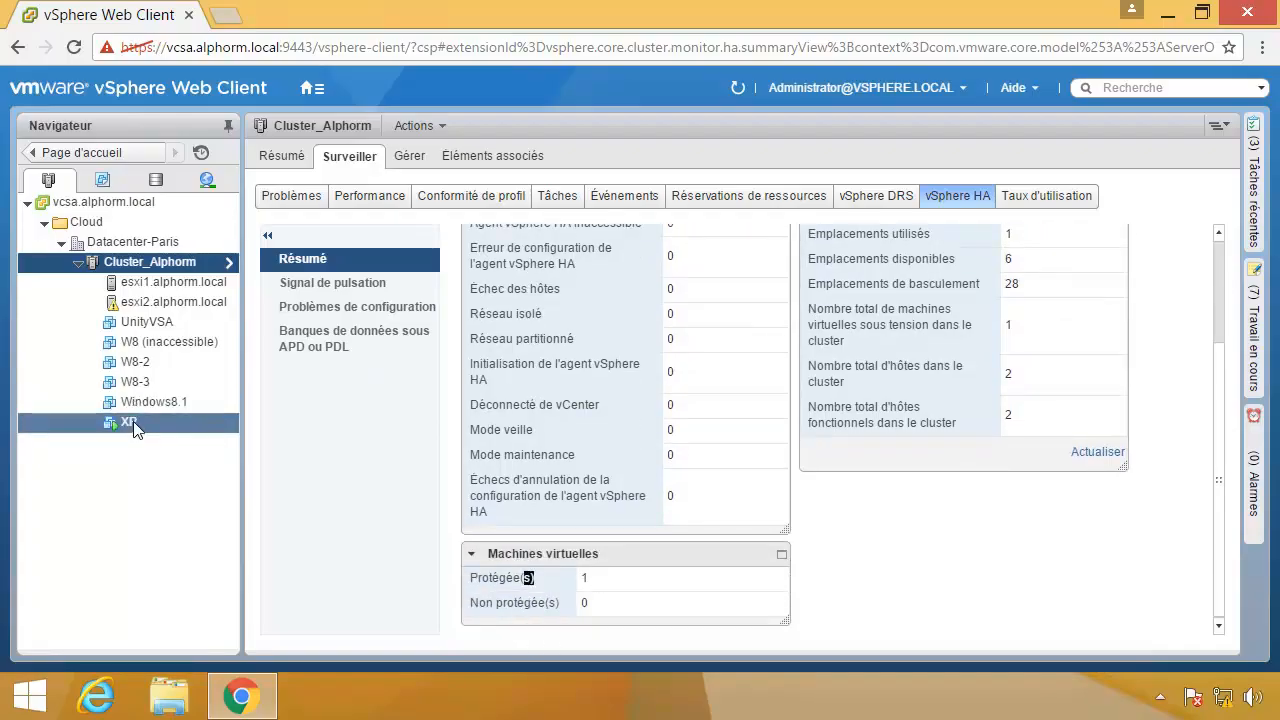
pyautogui.click(1040, 565)
pyautogui.scroll(1, 1038, 563)
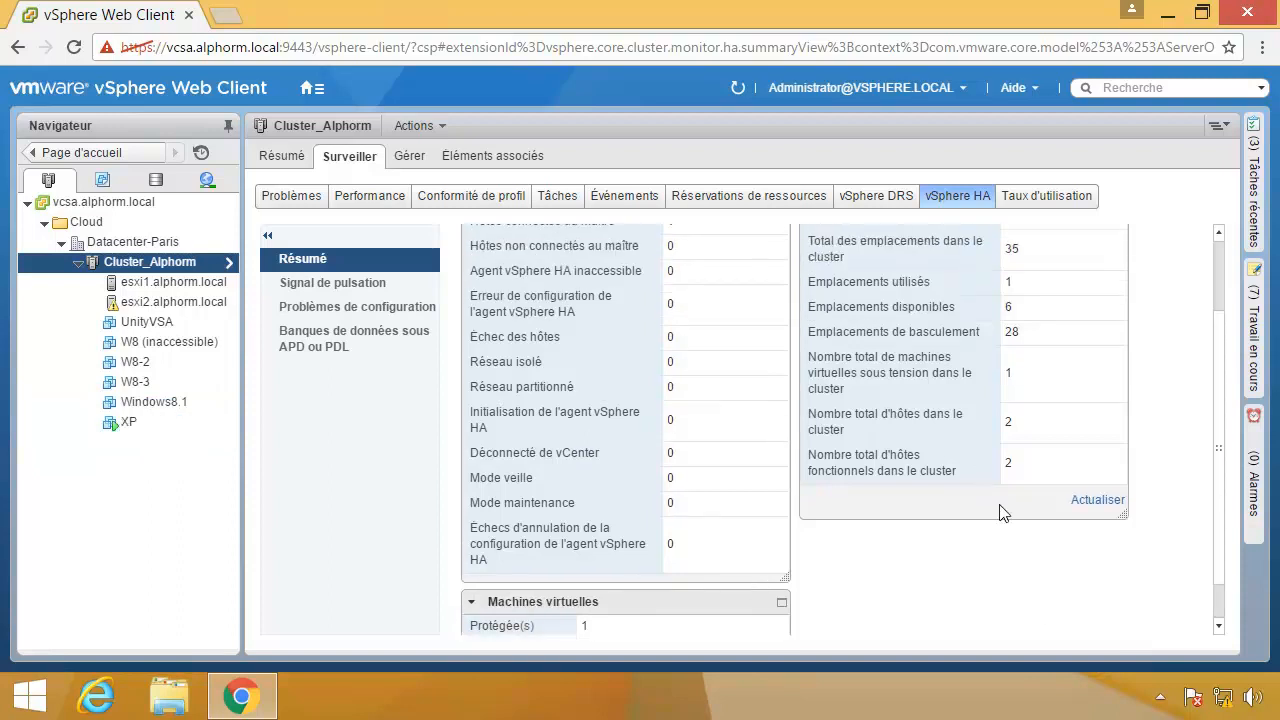
pyautogui.scroll(3, 980, 476)
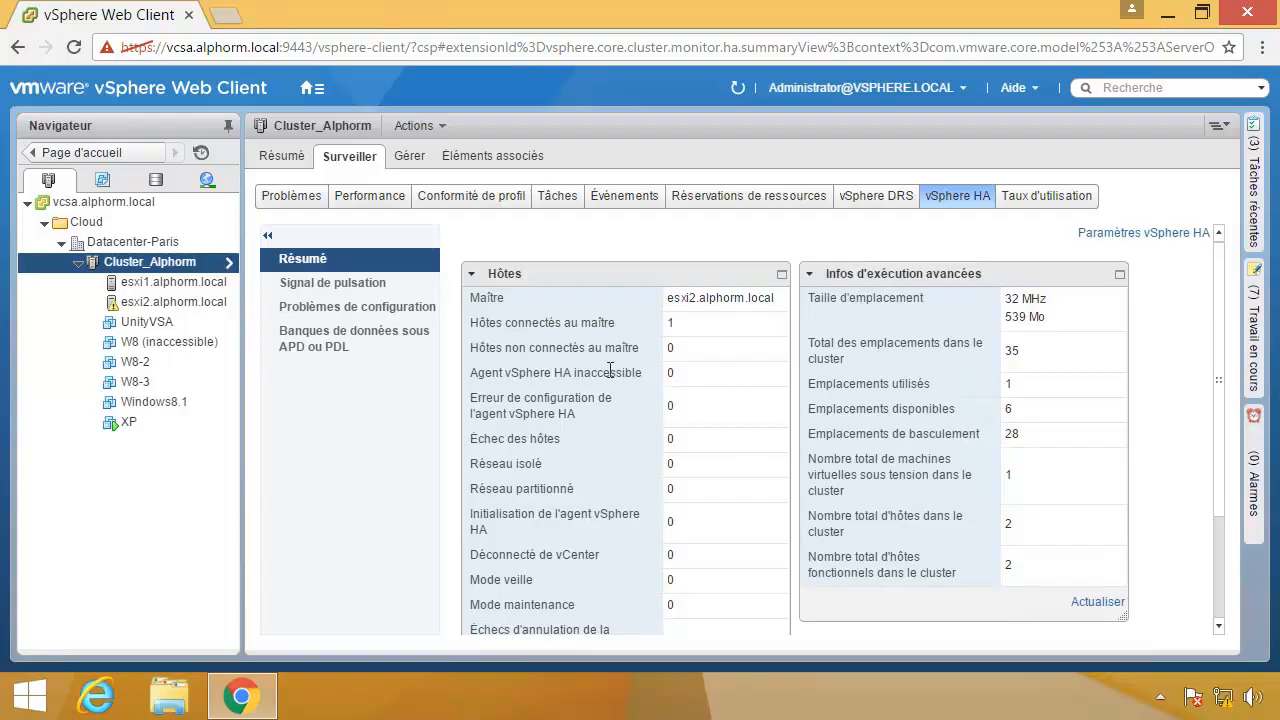
# Inspect the vSphere HA state and its description in the configuration summary of host esxi1.alphorm.local.
pyautogui.click(186, 283)
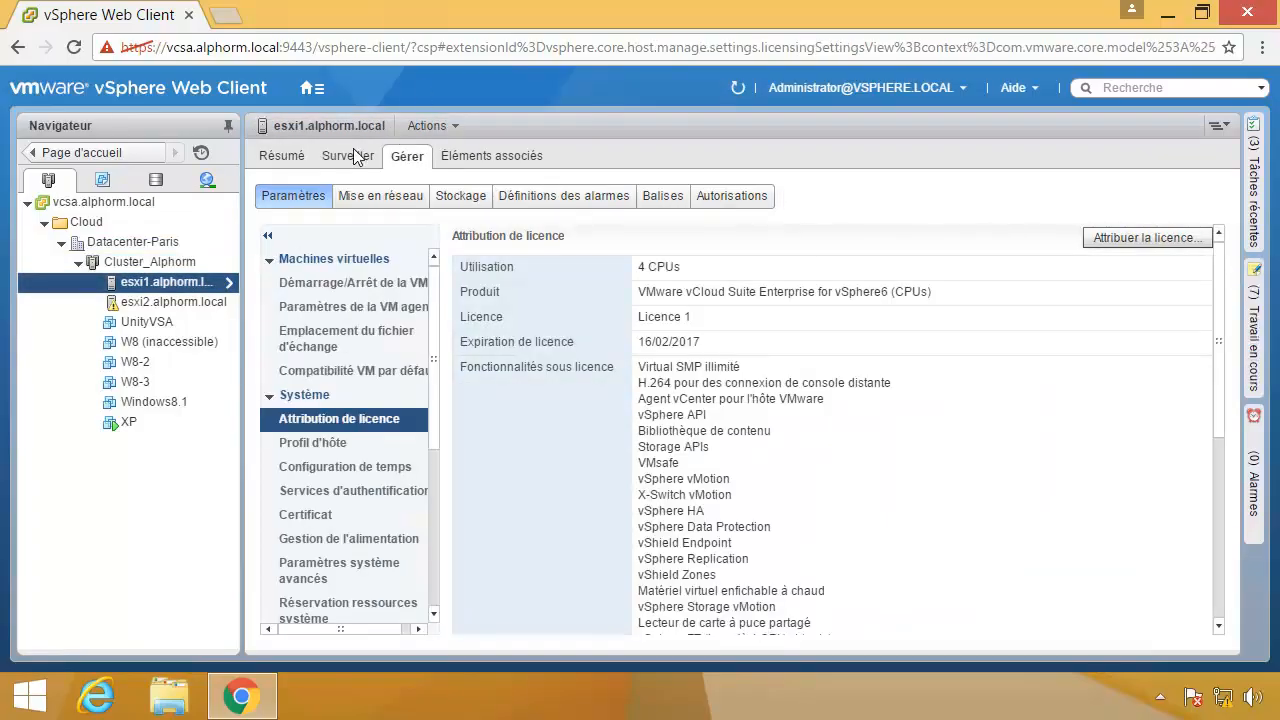
pyautogui.click(280, 157)
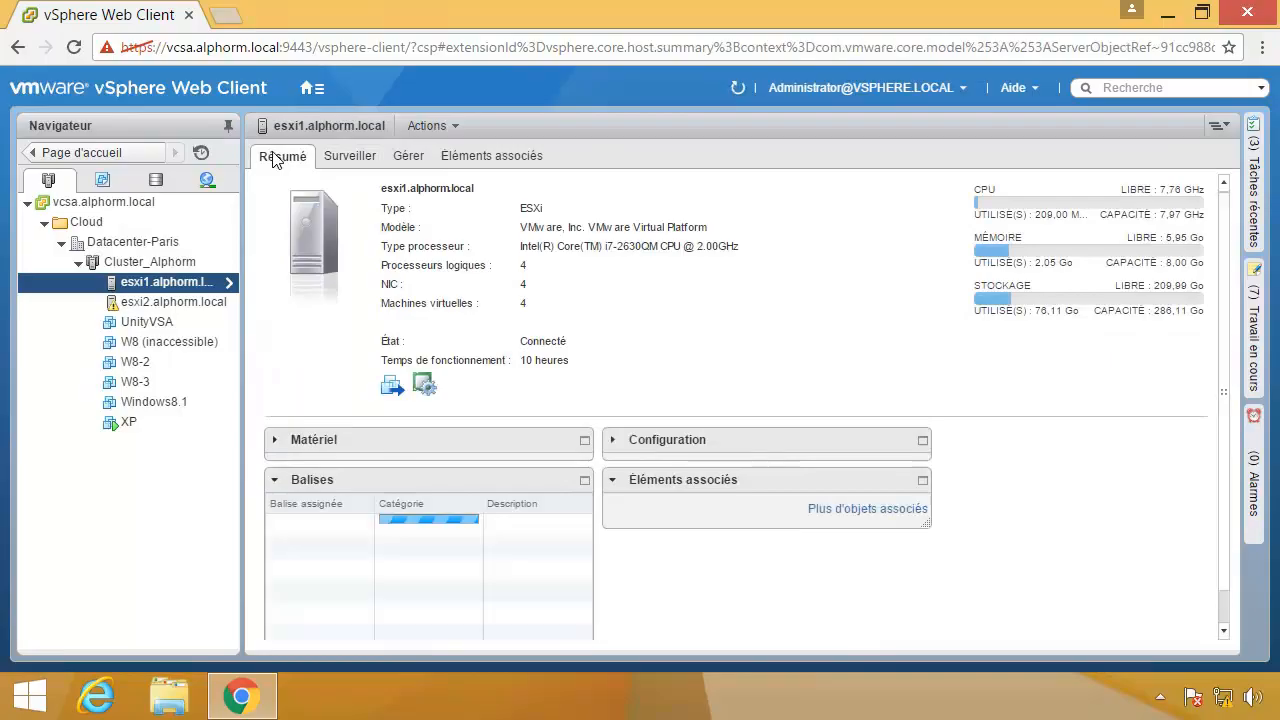
pyautogui.scroll(-1, 720, 285)
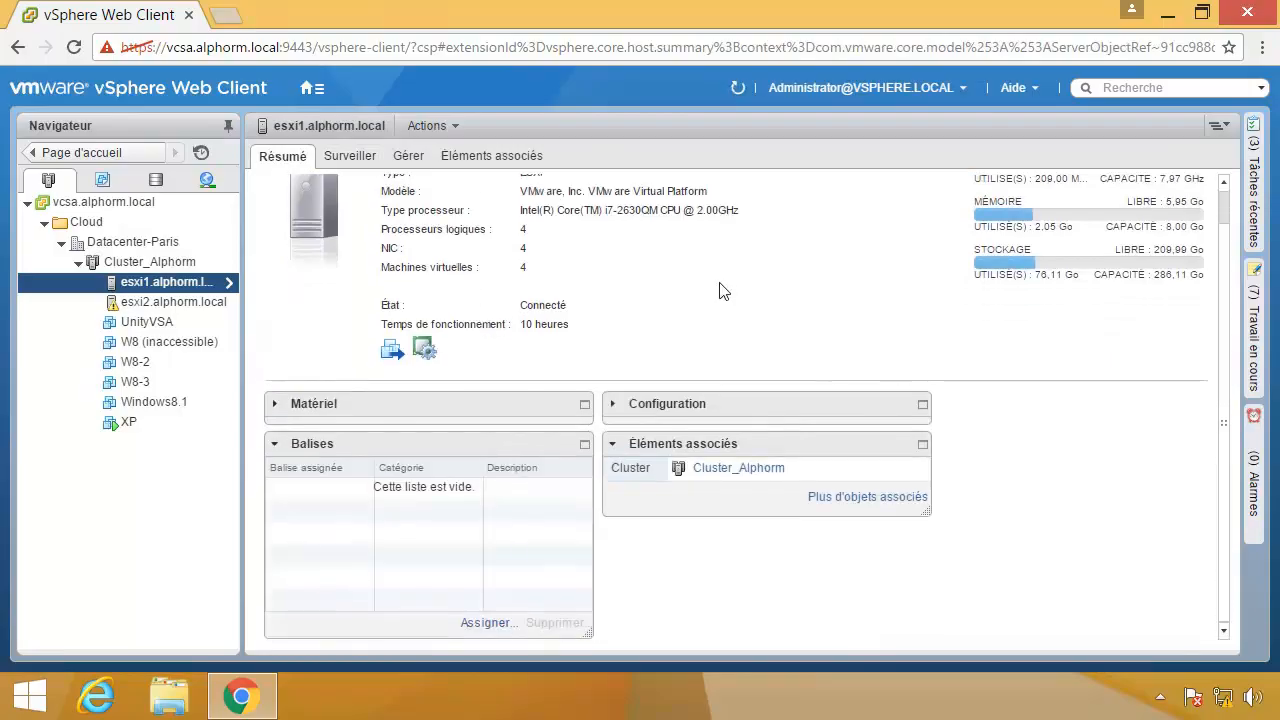
pyautogui.click(613, 405)
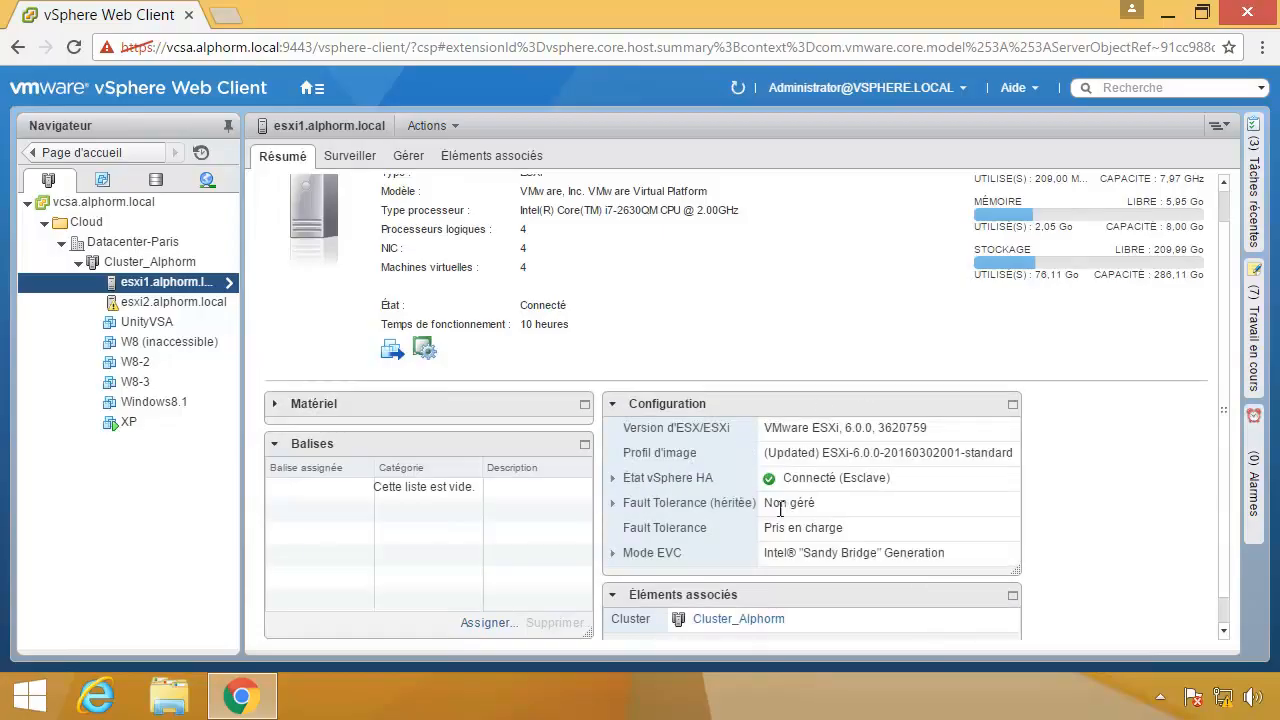
pyautogui.moveTo(884, 476); pyautogui.dragTo(716, 470)
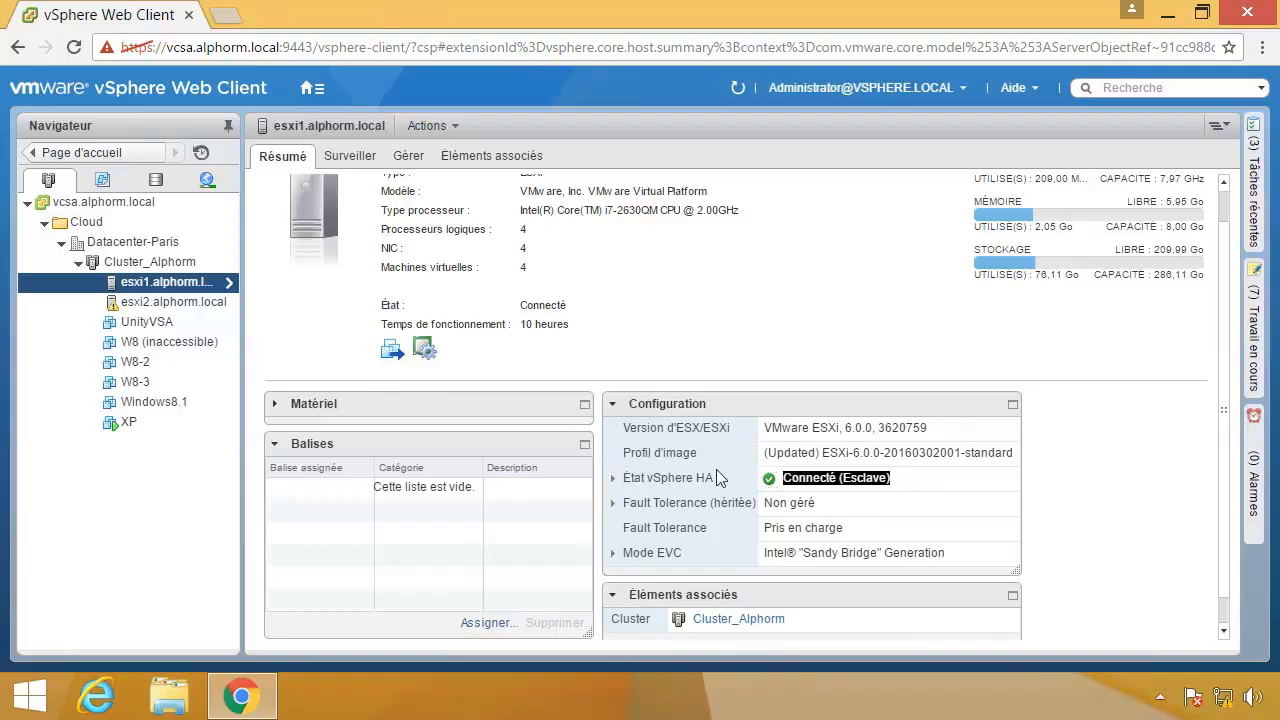
pyautogui.click(614, 478)
pyautogui.scroll(-2, 808, 486)
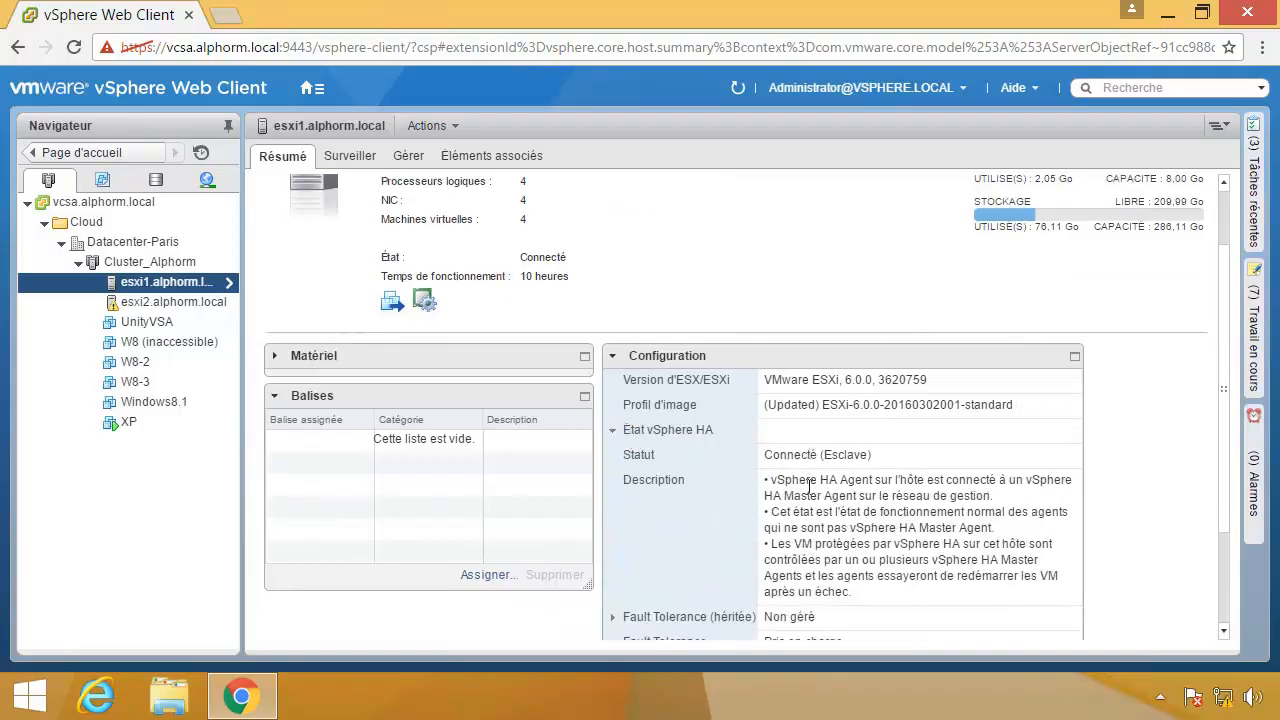
# Finish reading the configuration summary of esxi1.alphorm.local and inspect the vSphere HA status and description of host esxi2.alphorm.local.
pyautogui.scroll(-1, 808, 486)
pyautogui.scroll(-1, 810, 486)
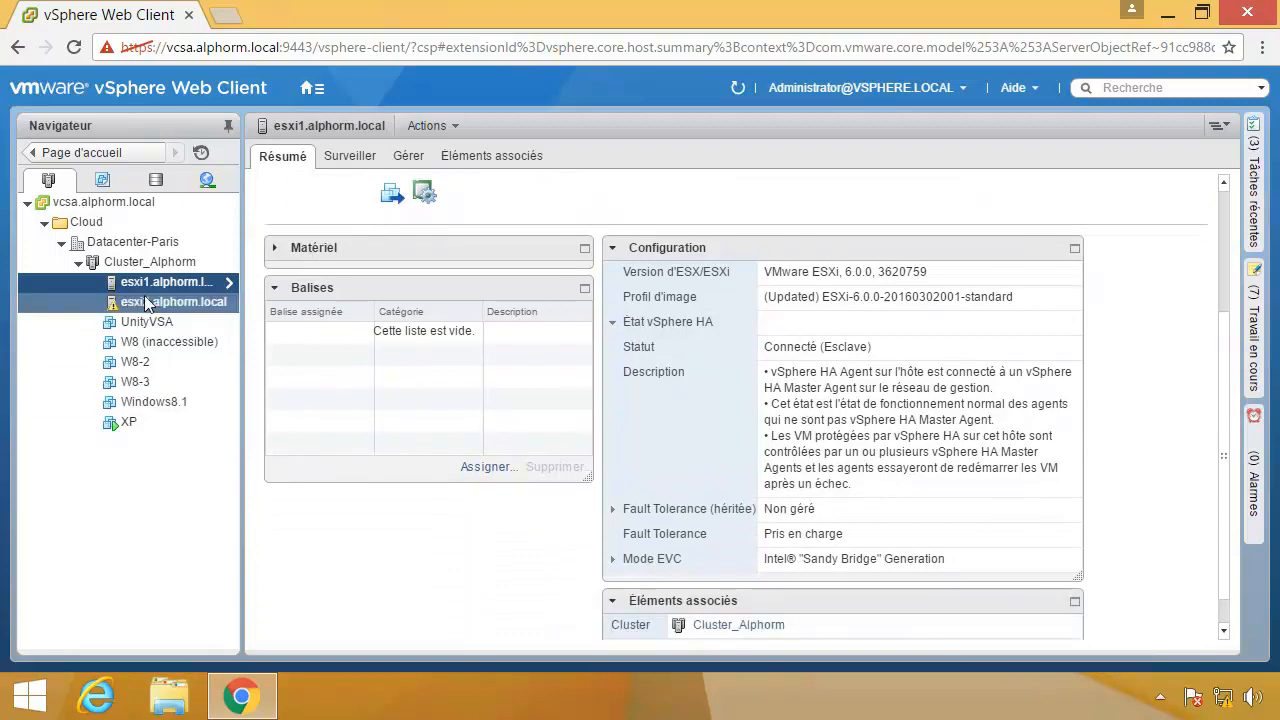
pyautogui.click(150, 302)
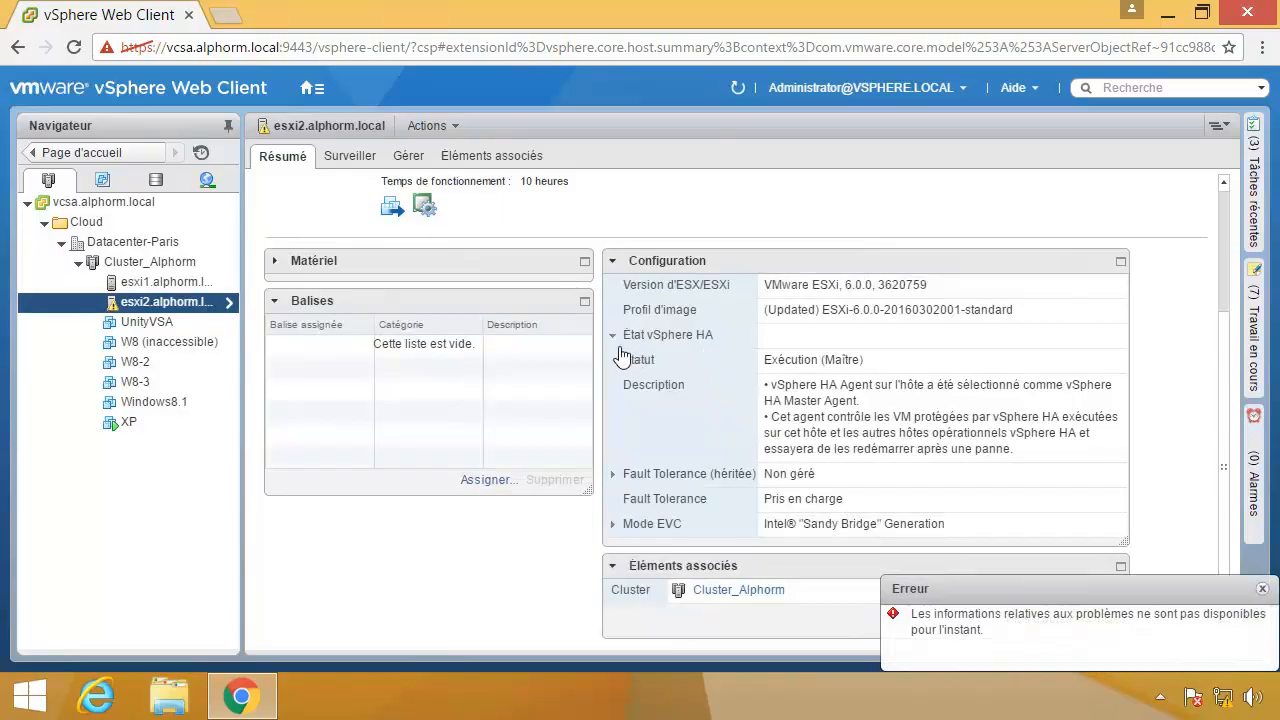
pyautogui.scroll(1, 770, 395)
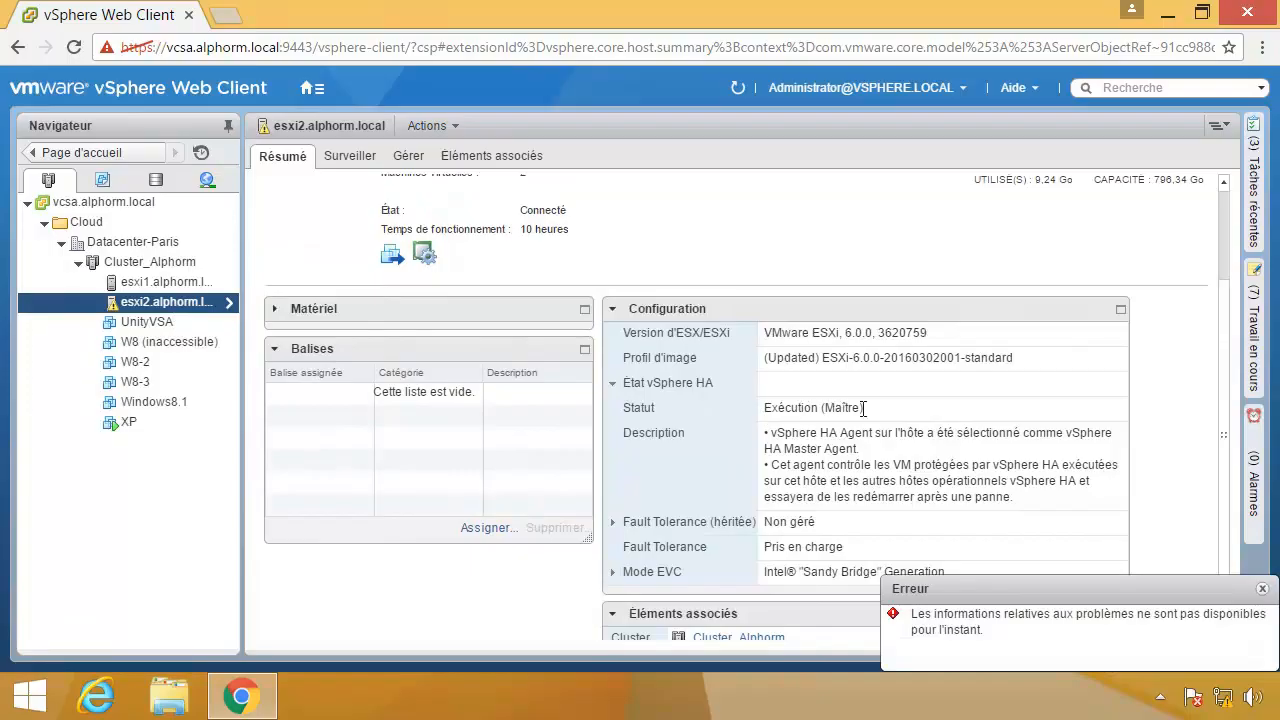
pyautogui.moveTo(863, 408); pyautogui.dragTo(758, 410)
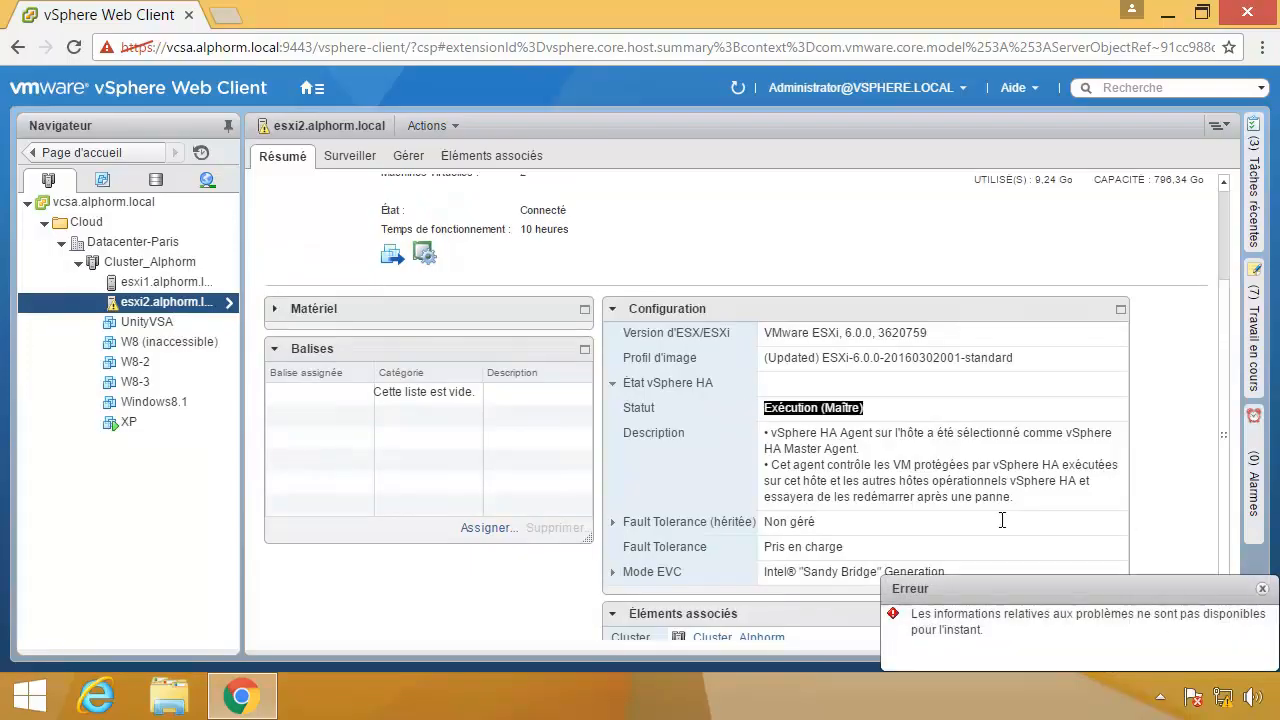
pyautogui.click(1262, 589)
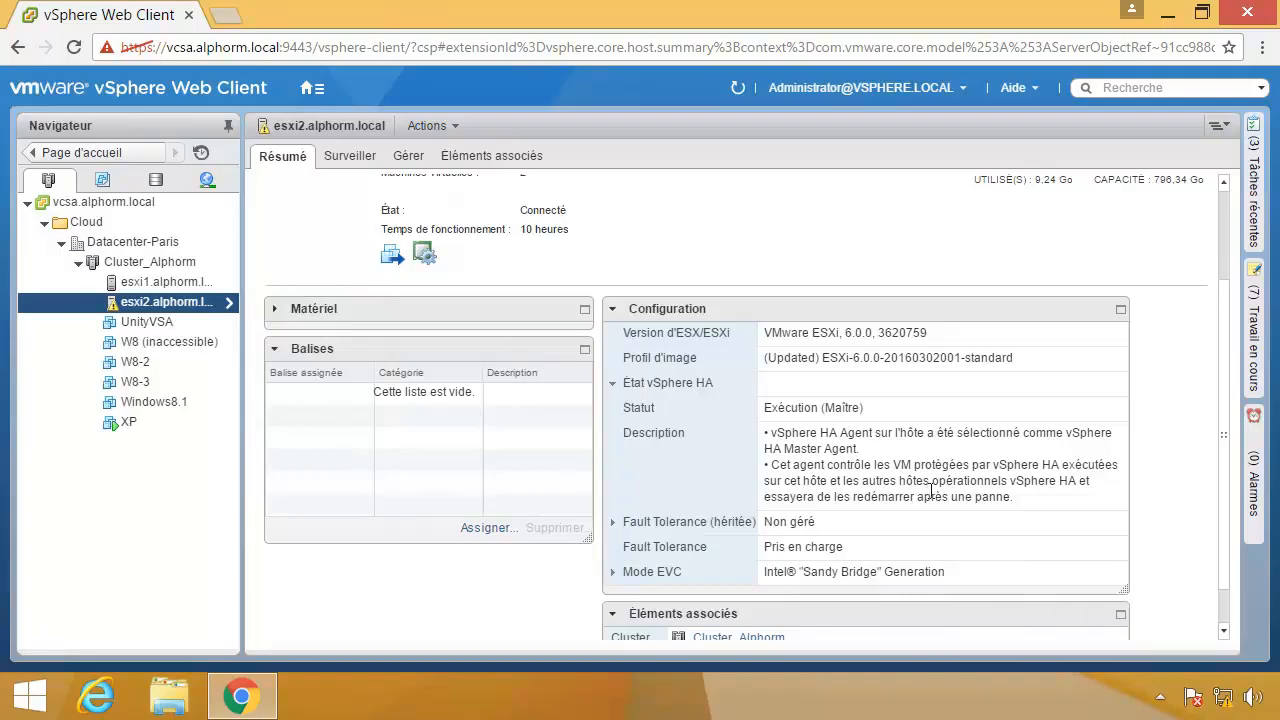
pyautogui.scroll(3, 943, 508)
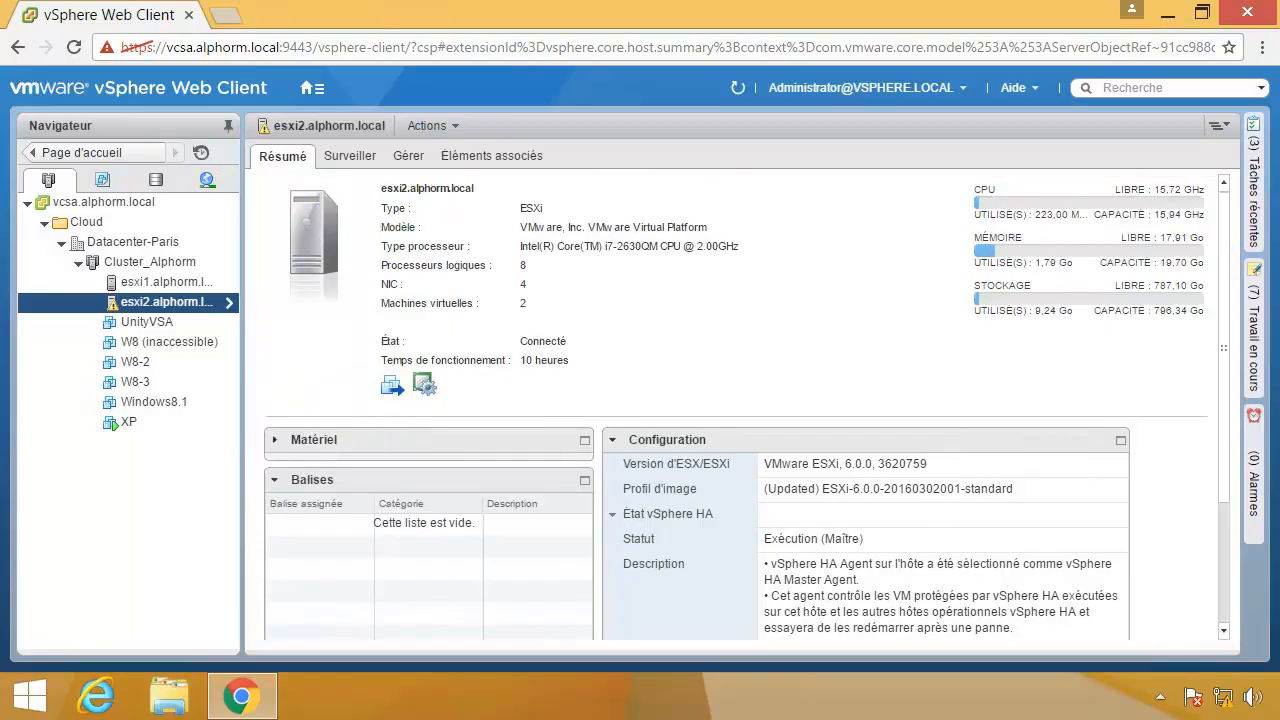
# Minimize the remote desktop session and advance the slide show to the closing "Merci" slide.
pyautogui.moveTo(551, 8)
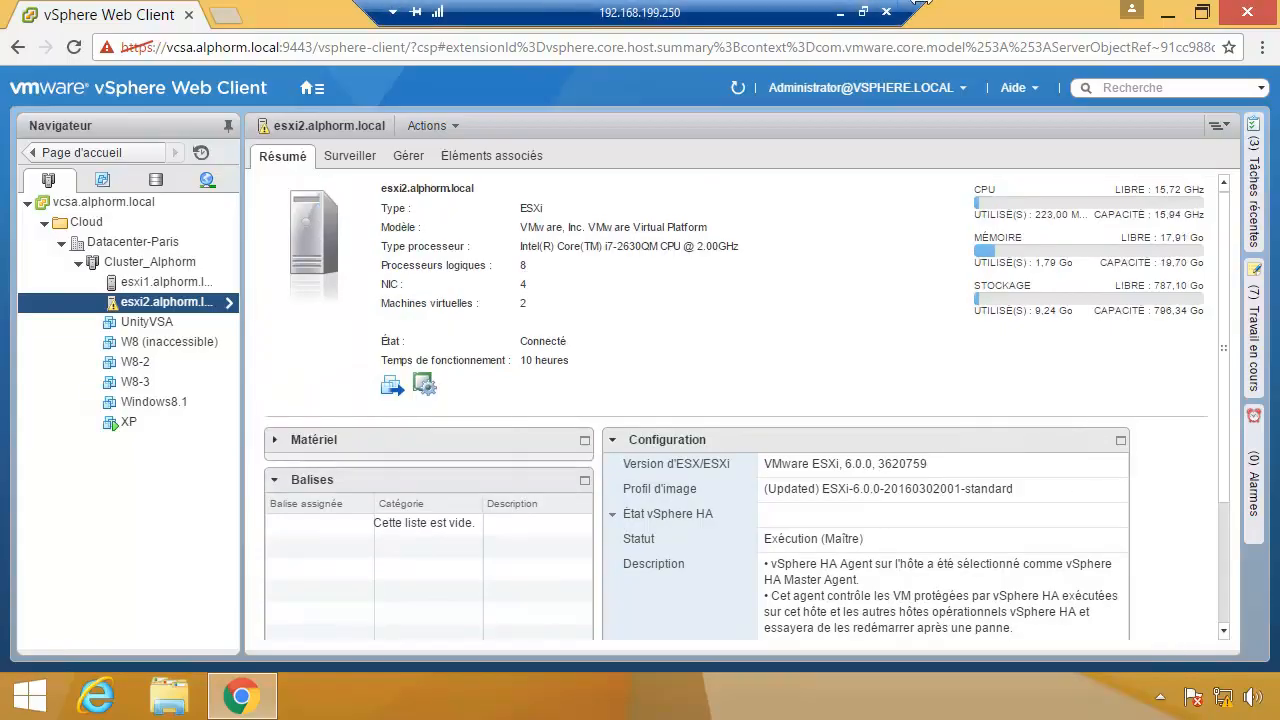
pyautogui.click(841, 12)
pyautogui.click(824, 138)
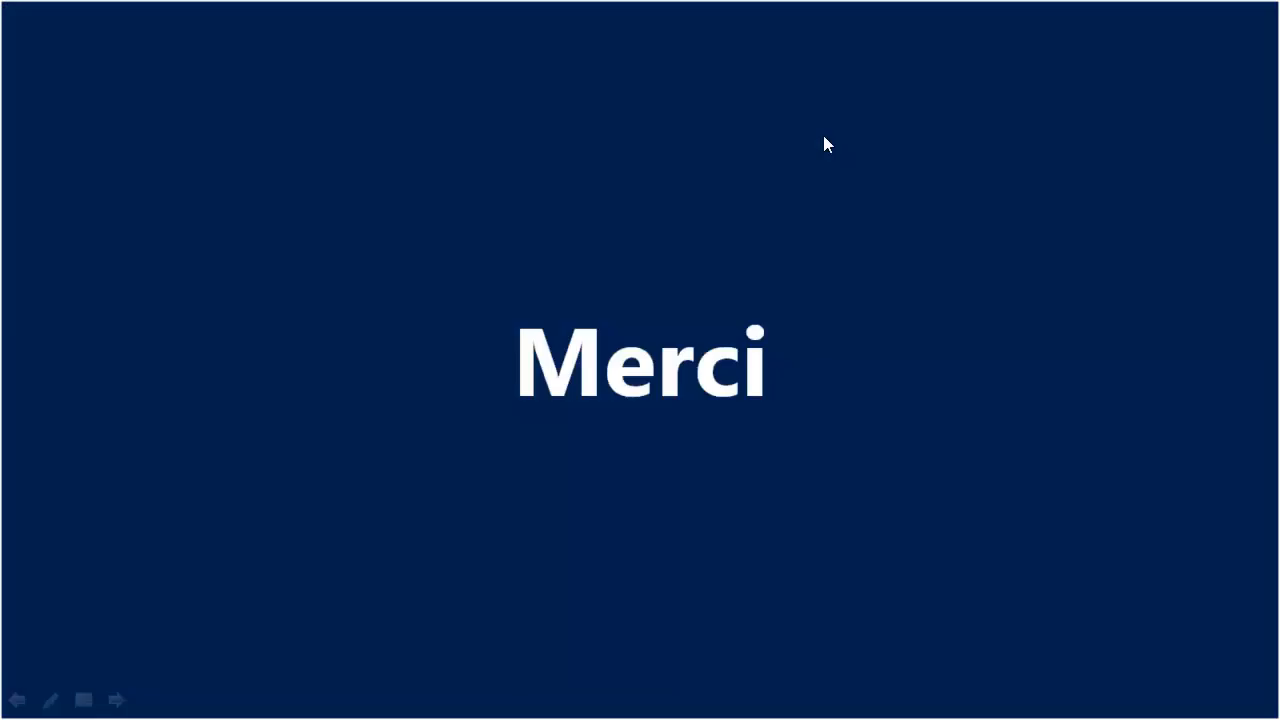